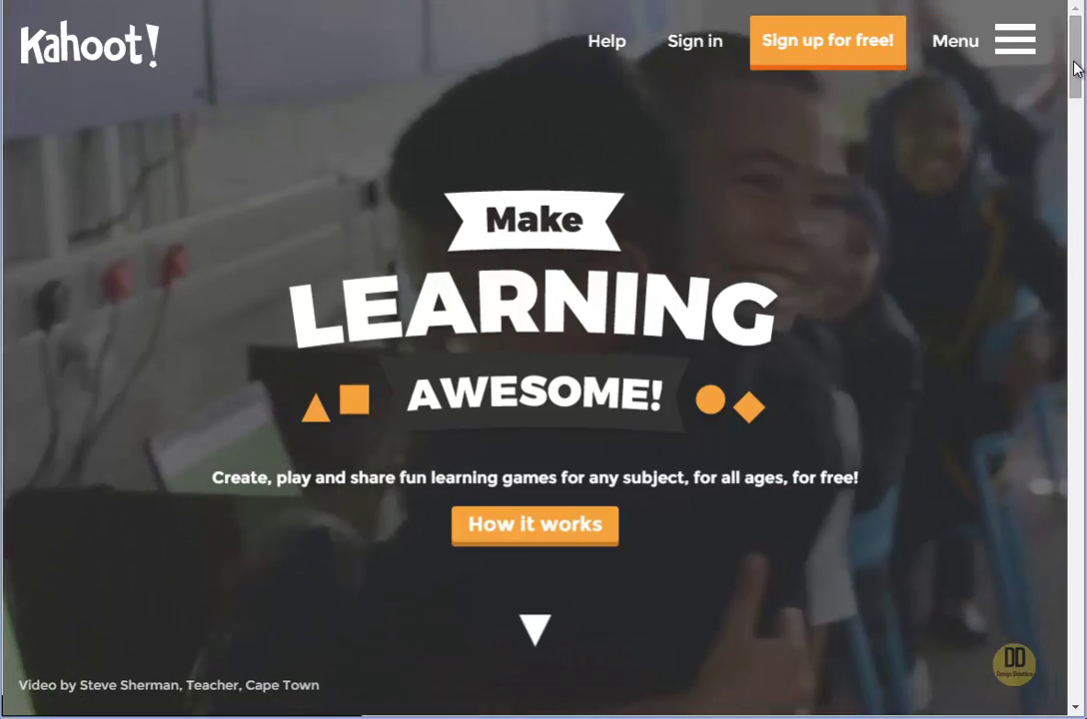
Sign in to the teacher account by entering its e-mail address and password
{"action": "left_click_drag", "start_coordinate": [1067, 57], "coordinate": [1078, 246]}
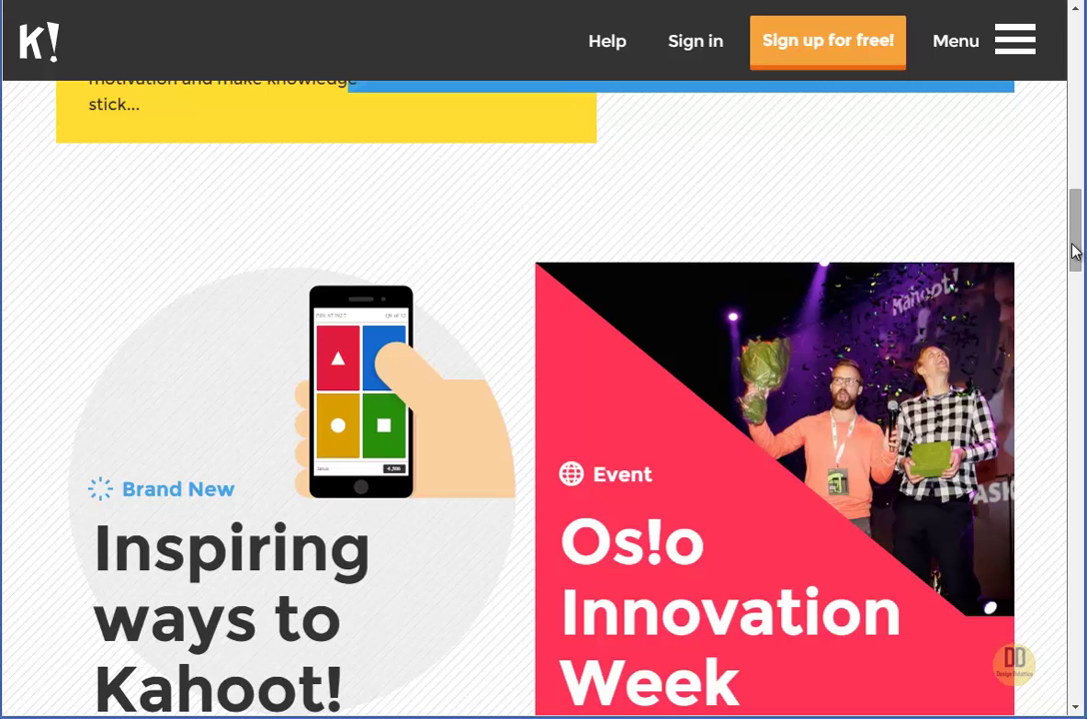
{"action": "left_click_drag", "start_coordinate": [1074, 252], "coordinate": [1057, 68]}
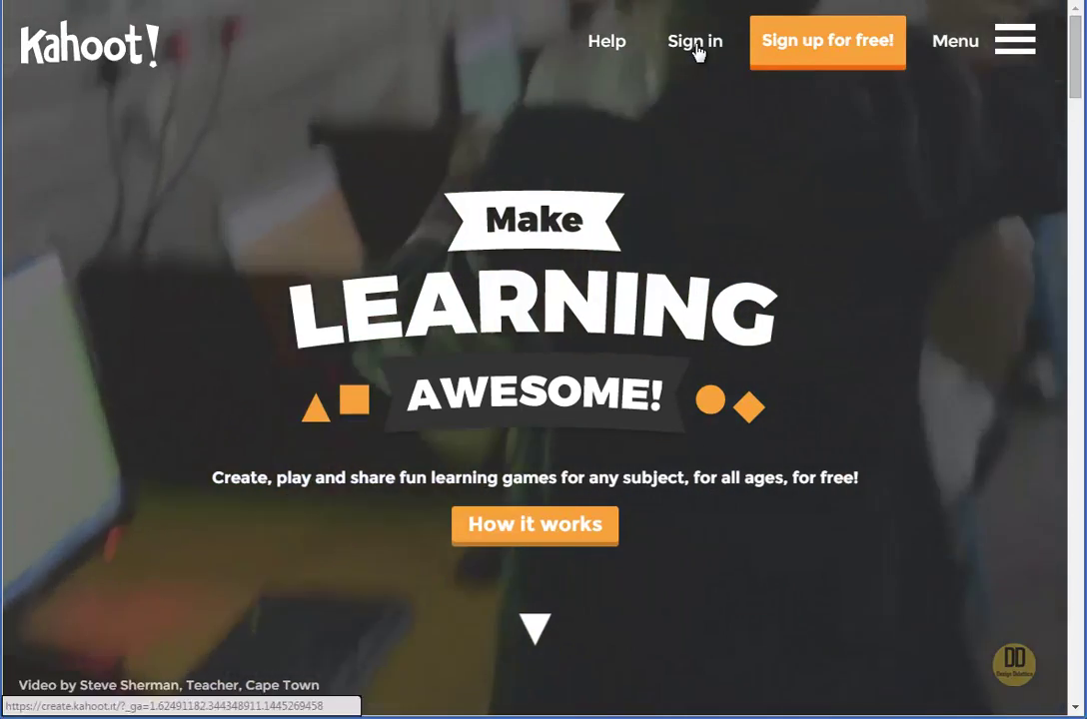
{"action": "left_click", "coordinate": [696, 49]}
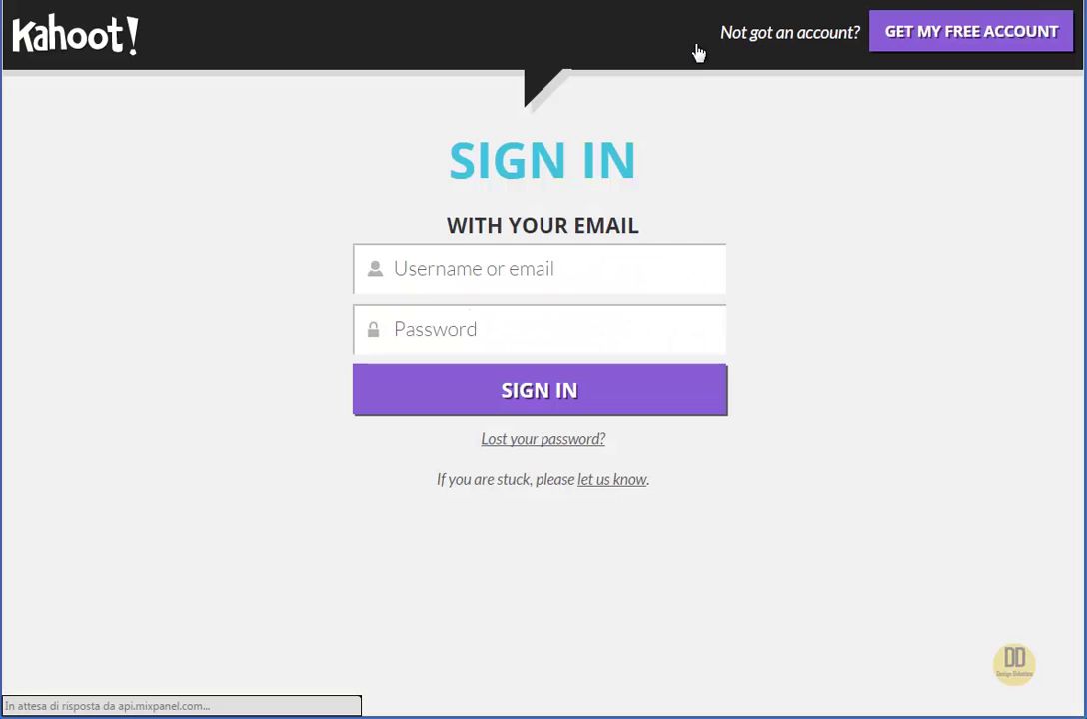
{"action": "left_click", "coordinate": [550, 274]}
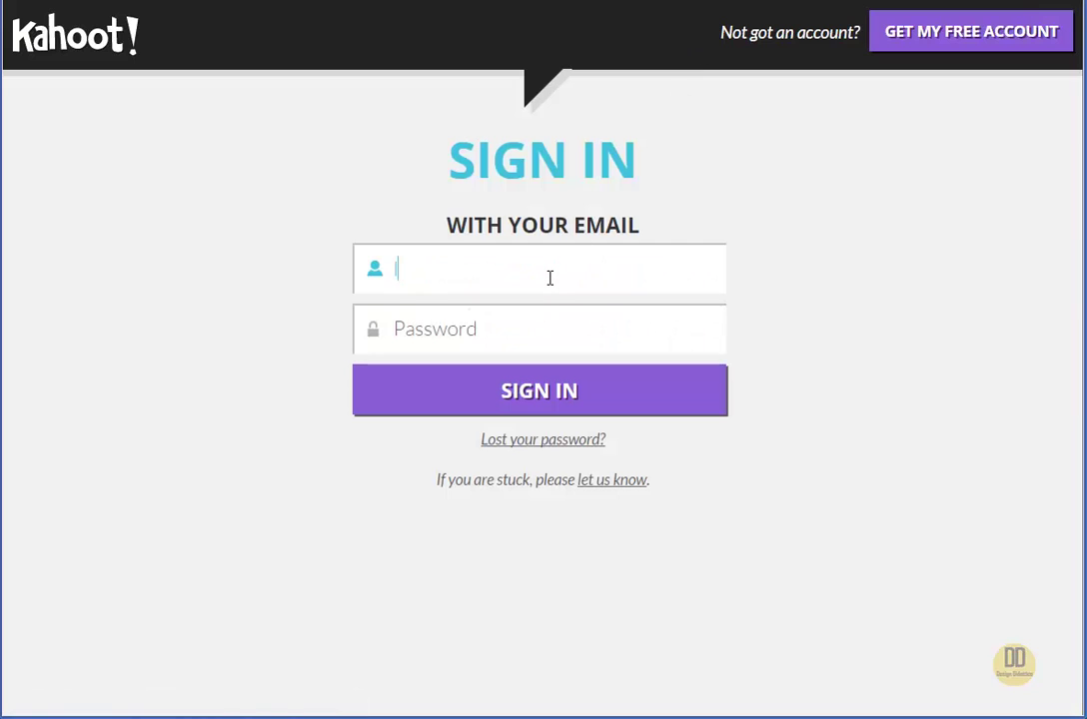
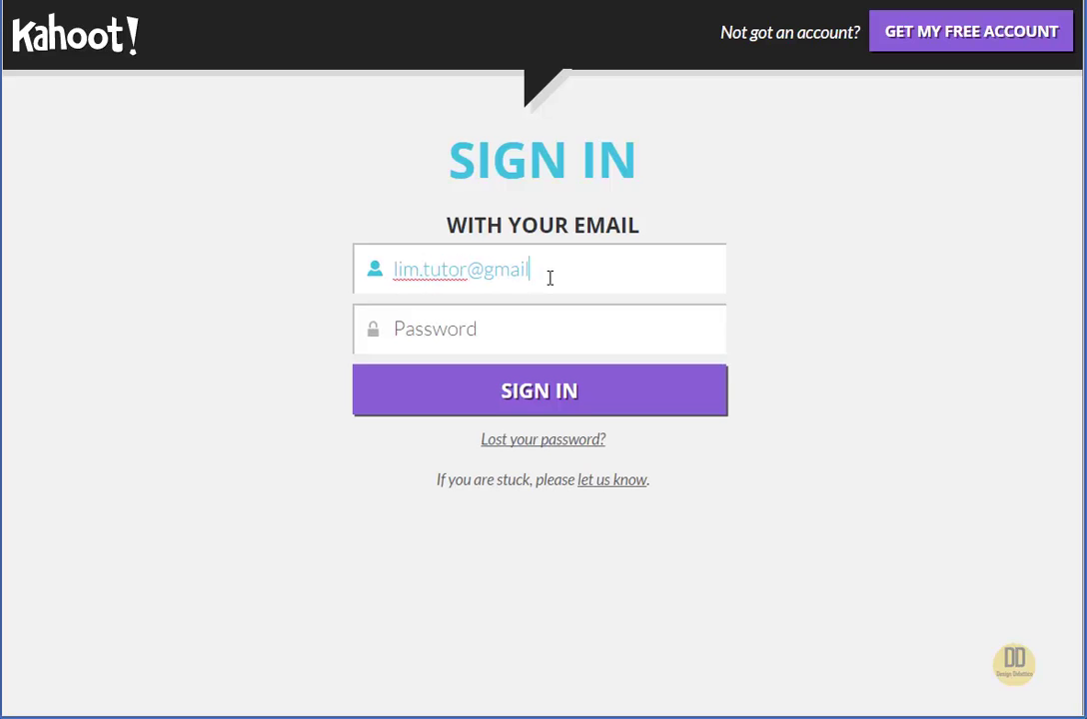
{"action": "left_click", "coordinate": [548, 338]}
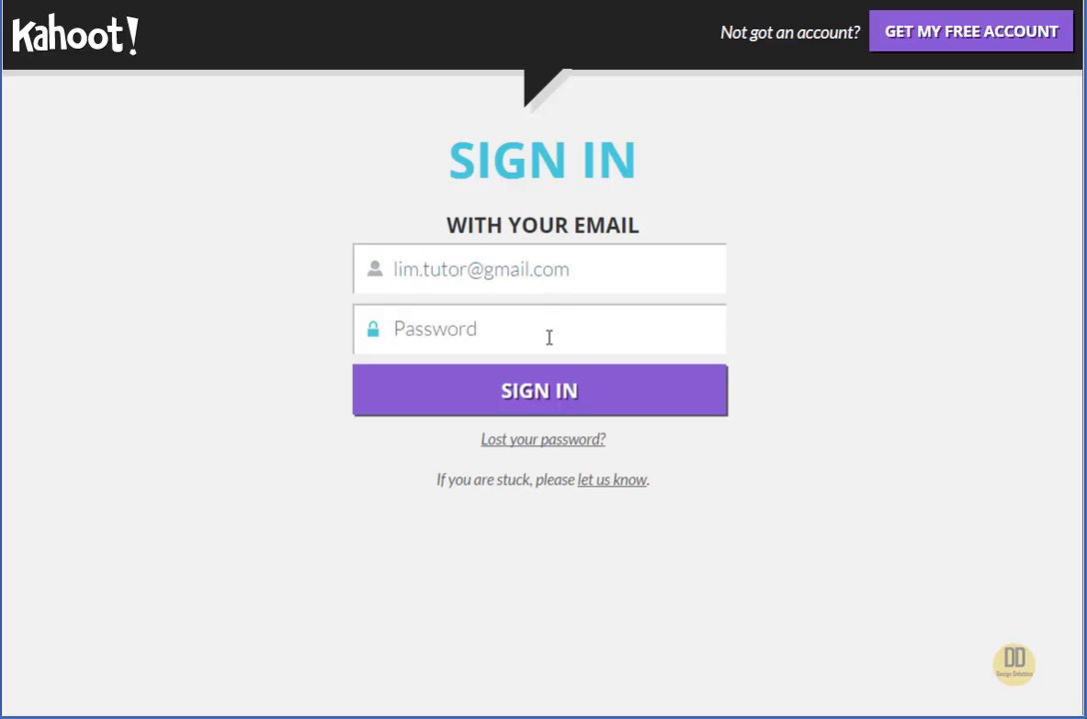
{"action": "type", "text": "••••••••••••"}
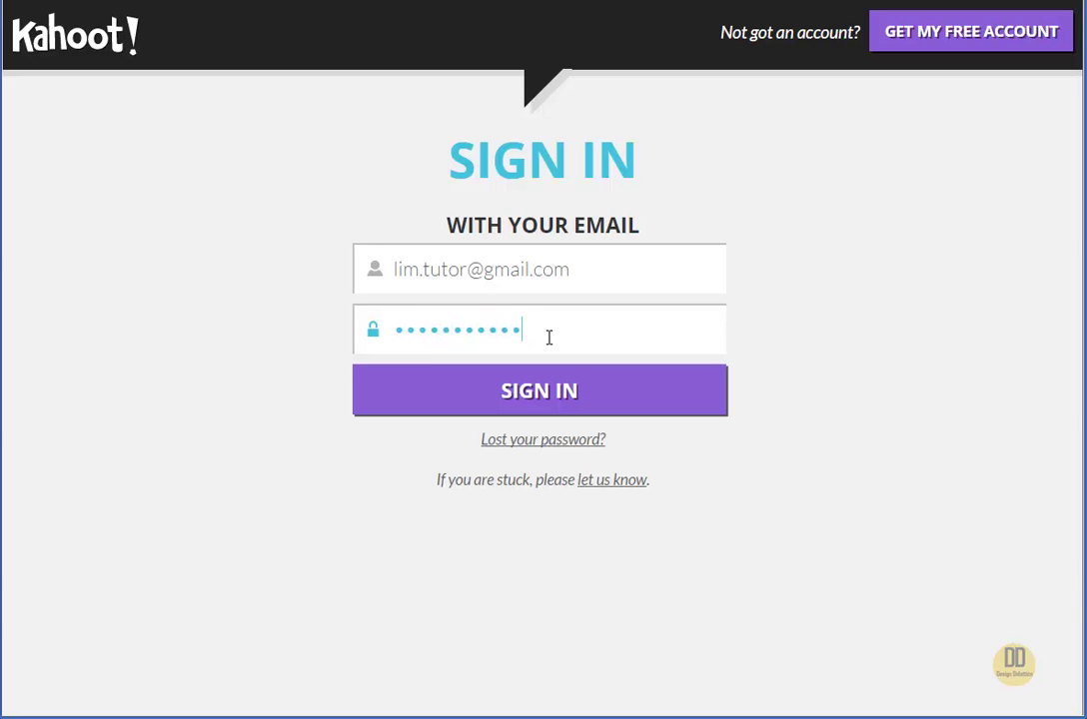
{"action": "left_click", "coordinate": [571, 396]}
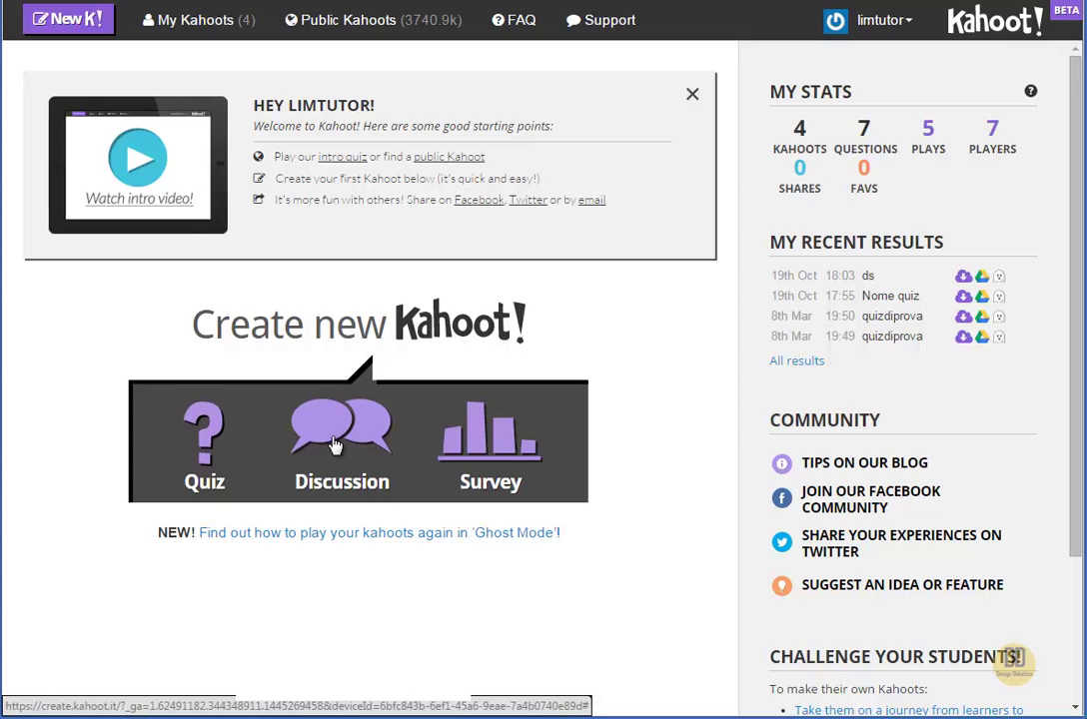
Start a new Quiz named 'Quiz di Letteratura Italiana' and create it
{"action": "left_click", "coordinate": [205, 446]}
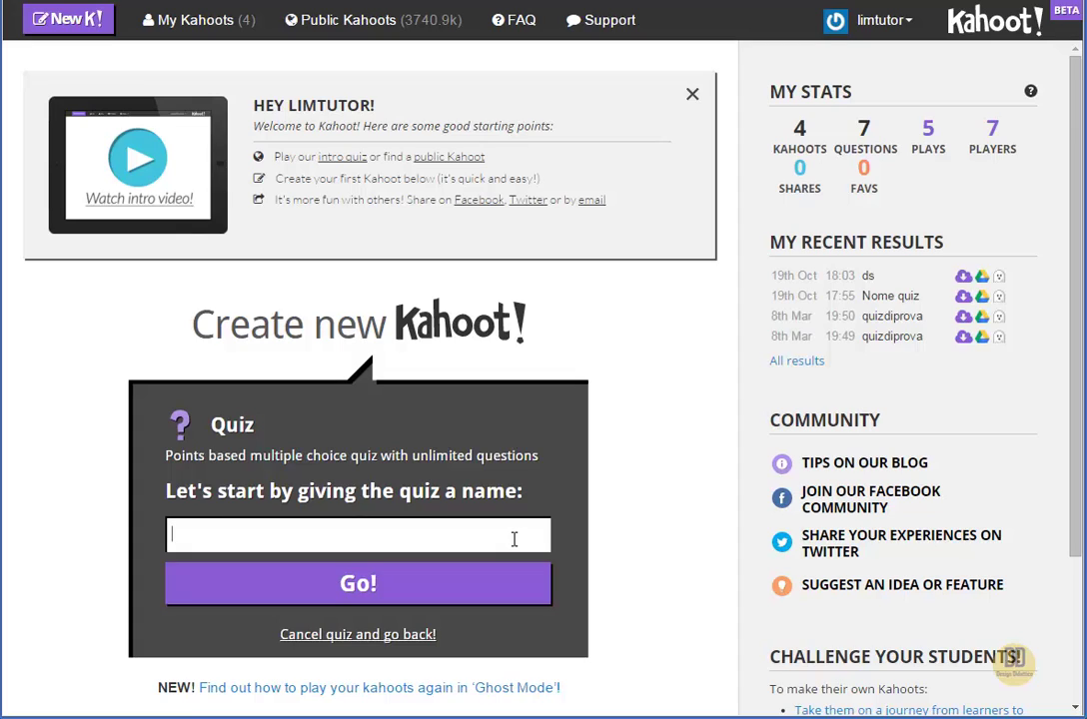
{"action": "type", "text": "Quiz di Letteratur"}
{"action": "key", "text": "BackSpace"}
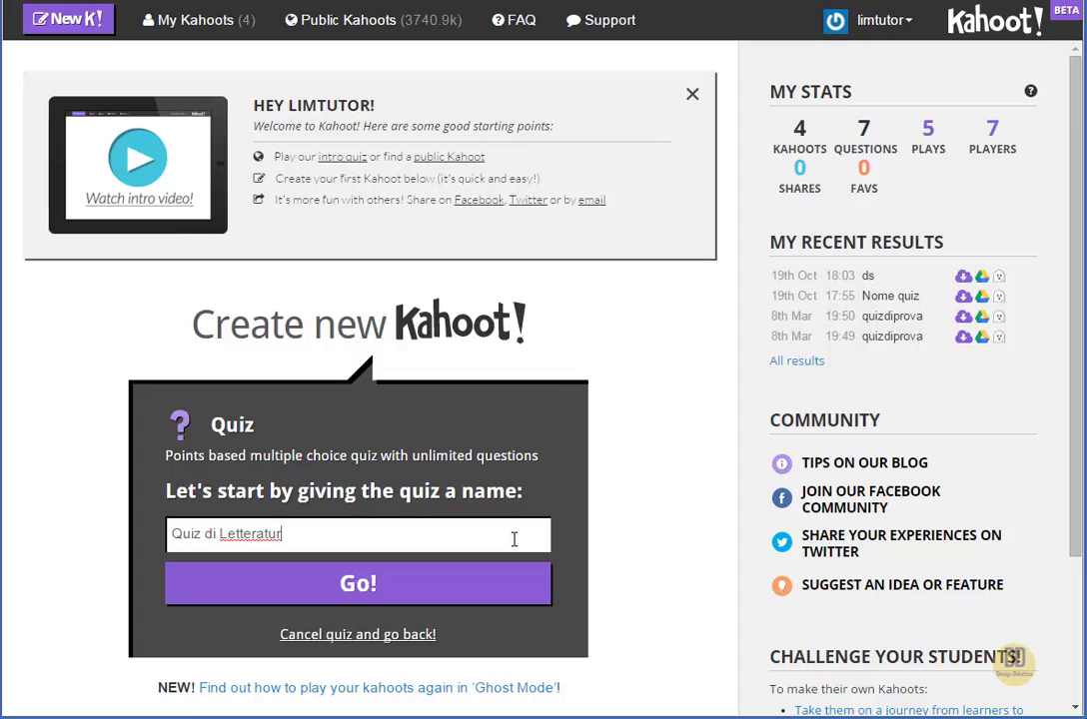
{"action": "type", "text": "a Italiana"}
{"action": "left_click", "coordinate": [392, 596]}
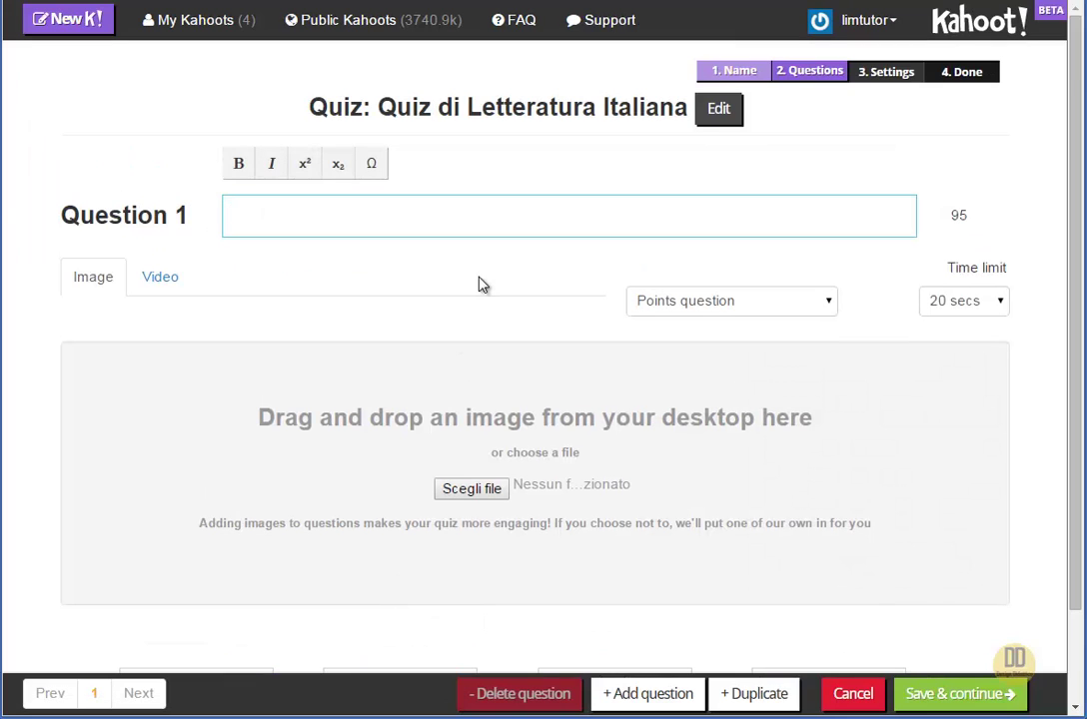
Enter 'Chi ha scritto la Divina Commedia?' as Question 1 and highlight the character counter
{"action": "scroll", "coordinate": [492, 308], "scroll_direction": "down", "scroll_amount": 1}
{"action": "scroll", "coordinate": [492, 308], "scroll_direction": "up", "scroll_amount": 1}
{"action": "type", "text": "Chi ha scritto "}
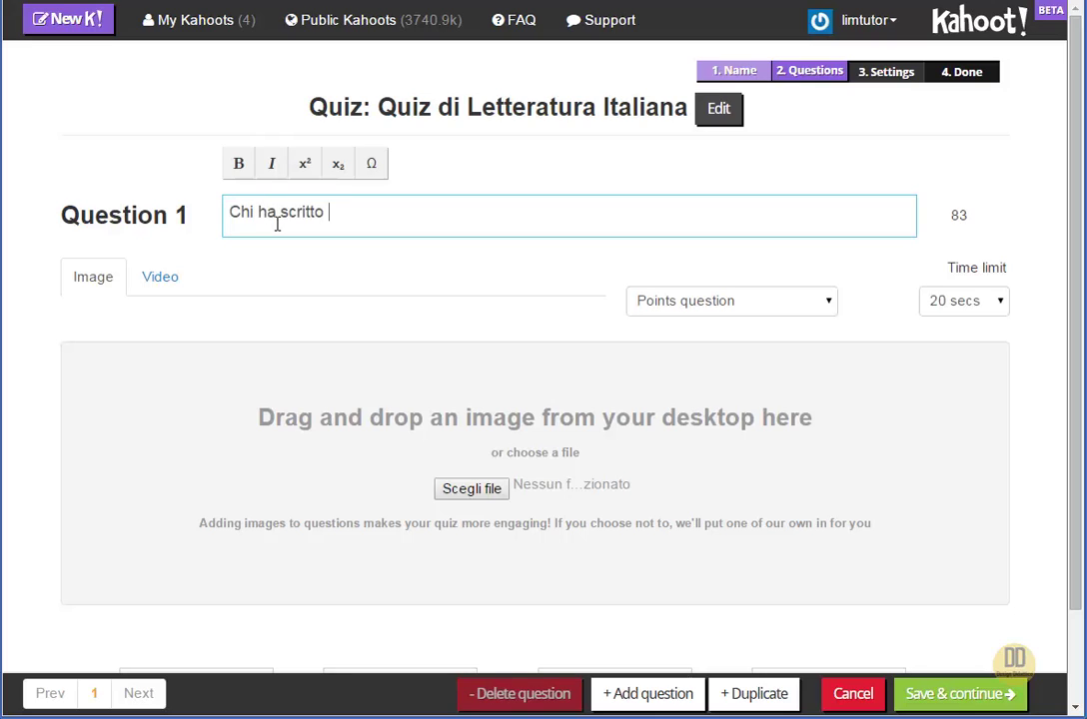
{"action": "type", "text": "la Divina Commedia?"}
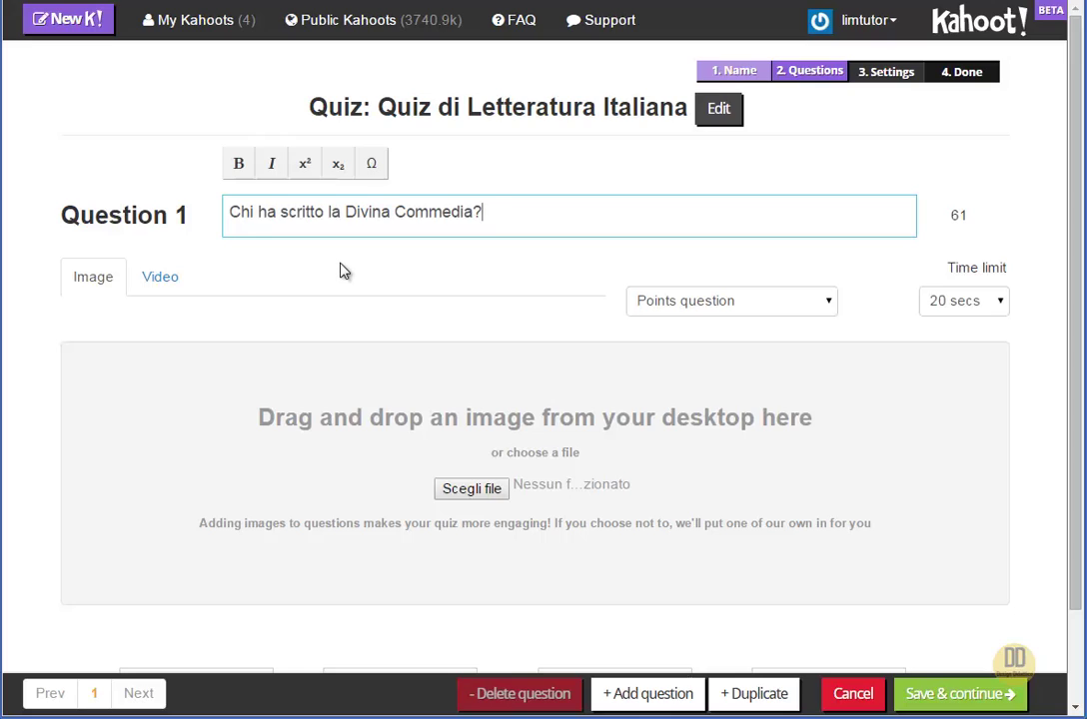
{"action": "left_click_drag", "start_coordinate": [952, 214], "coordinate": [966, 214]}
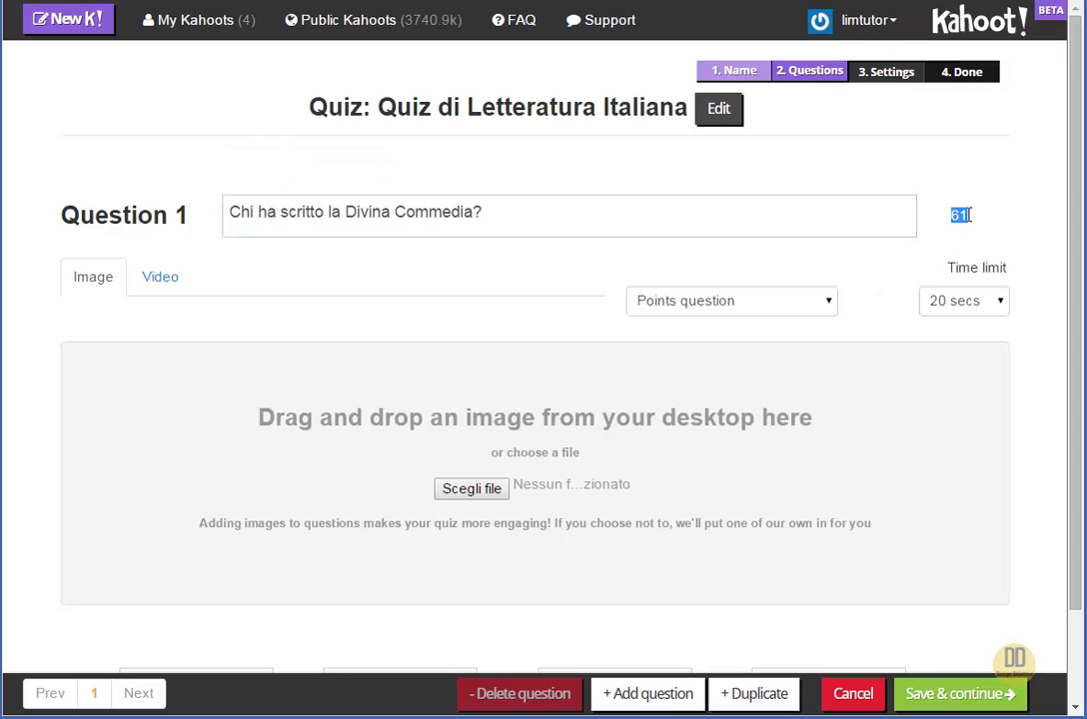
{"action": "left_click", "coordinate": [967, 215]}
{"action": "scroll", "coordinate": [283, 272], "scroll_direction": "down", "scroll_amount": 1}
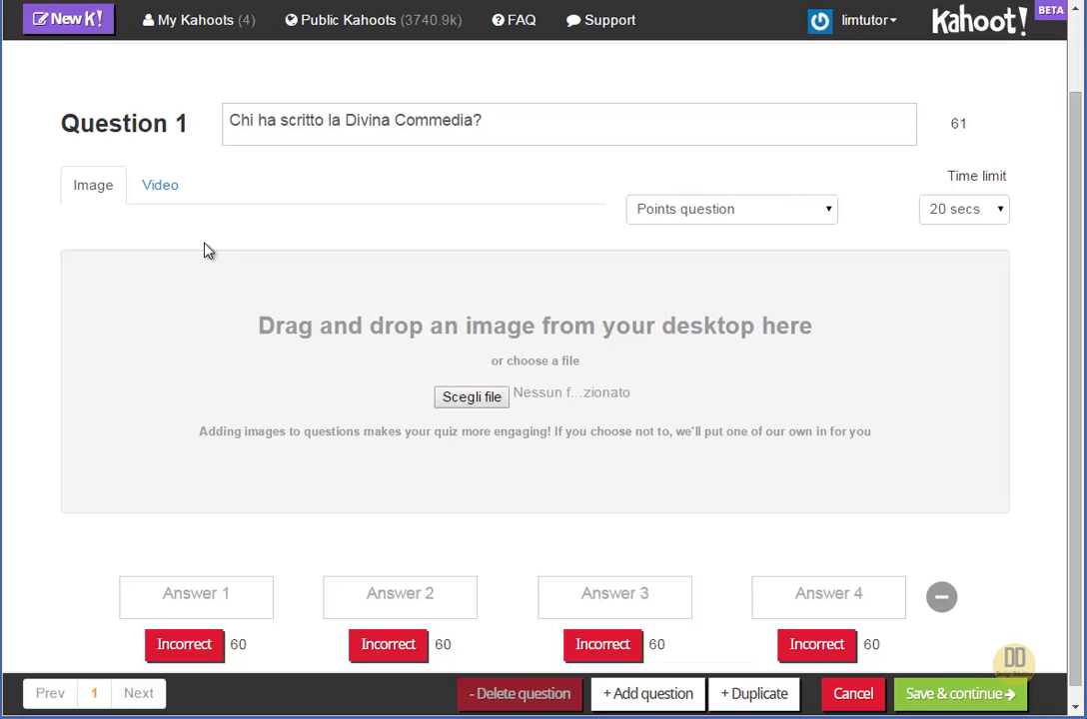
{"action": "left_click", "coordinate": [172, 197]}
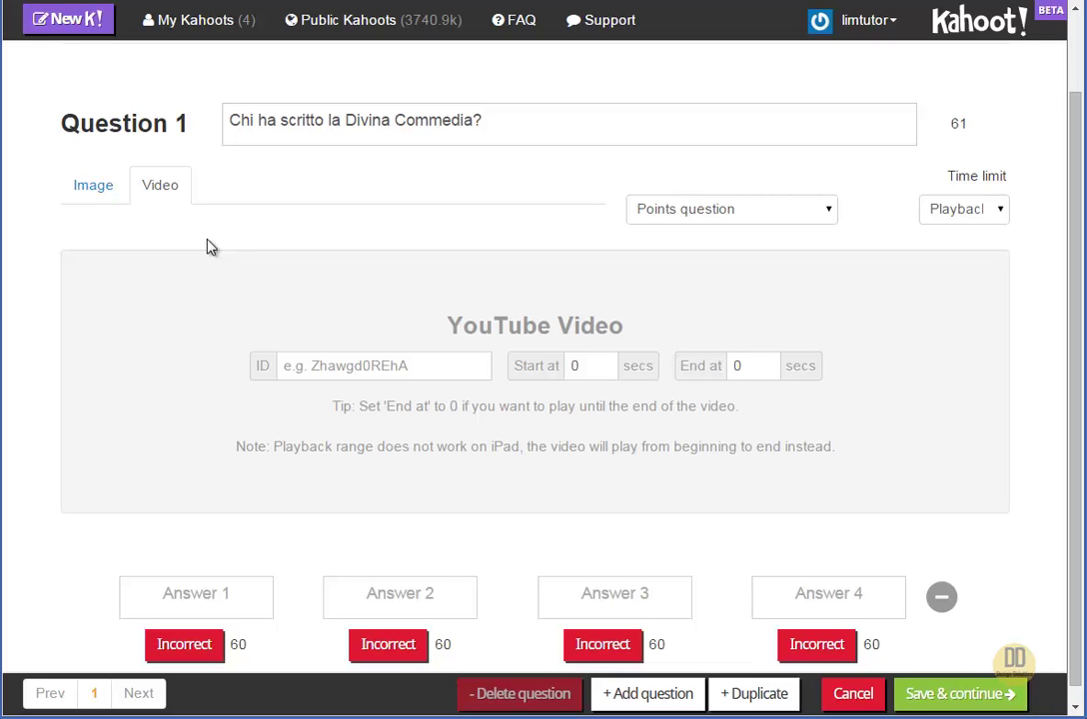
{"action": "left_click", "coordinate": [382, 367]}
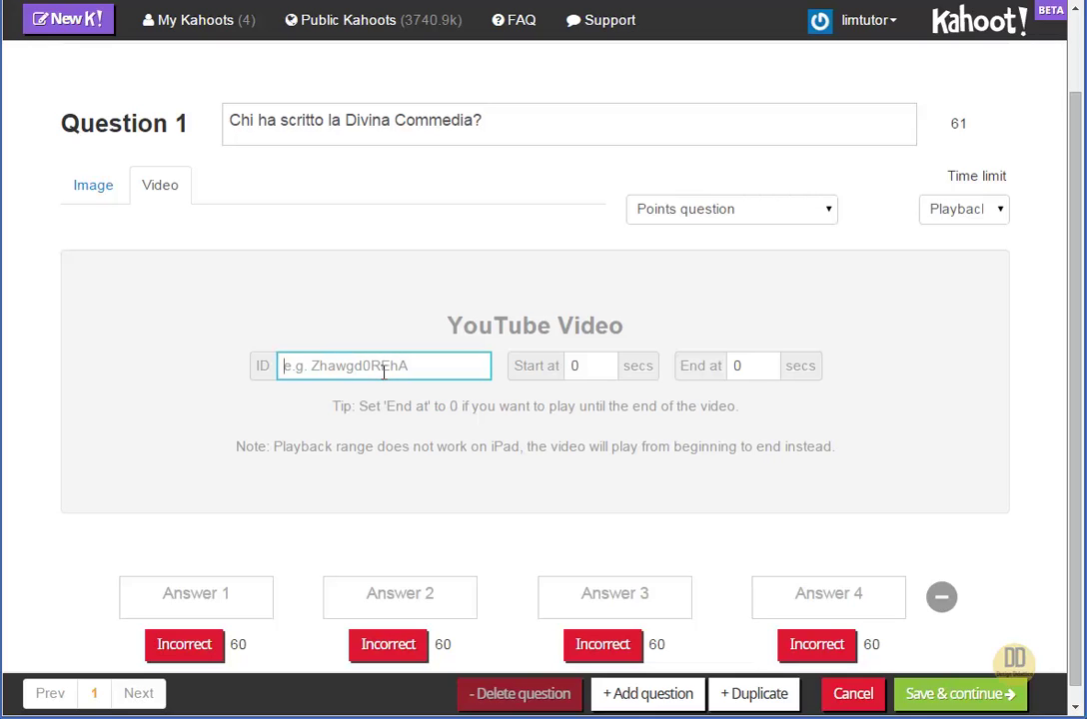
{"action": "left_click", "coordinate": [97, 192]}
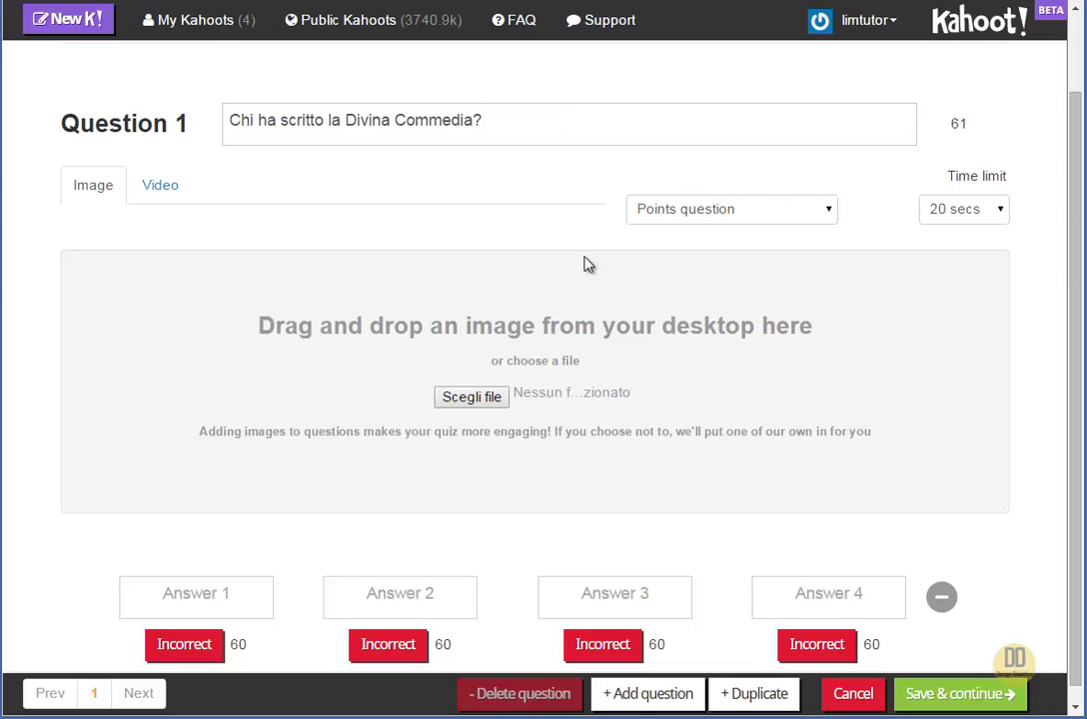
{"action": "scroll", "coordinate": [606, 322], "scroll_direction": "down", "scroll_amount": 1}
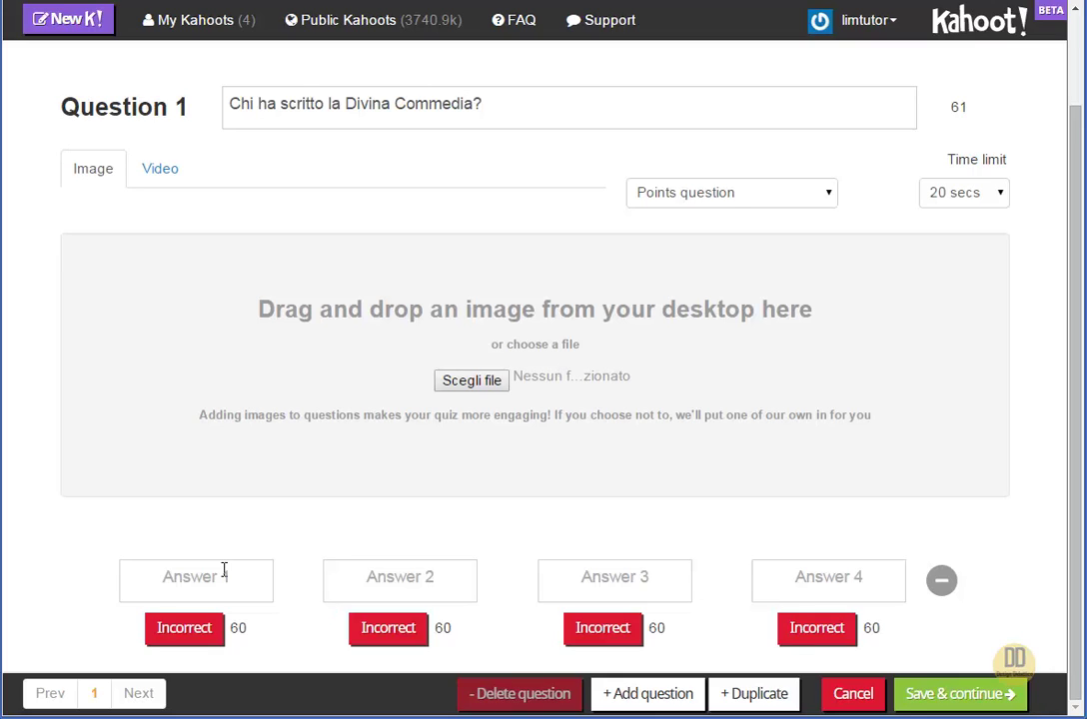
Fill answers Petrarca, Dante, Boccaccio and Ariosto, marking Dante as correct
{"action": "left_click", "coordinate": [224, 570]}
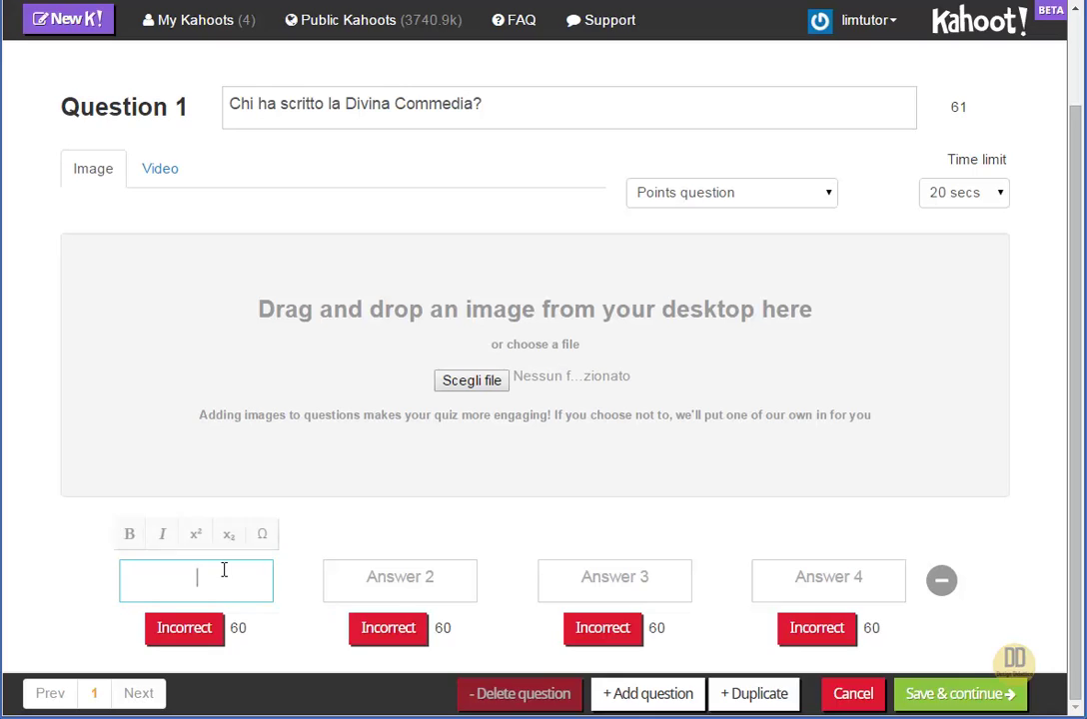
{"action": "type", "text": "Petrarca"}
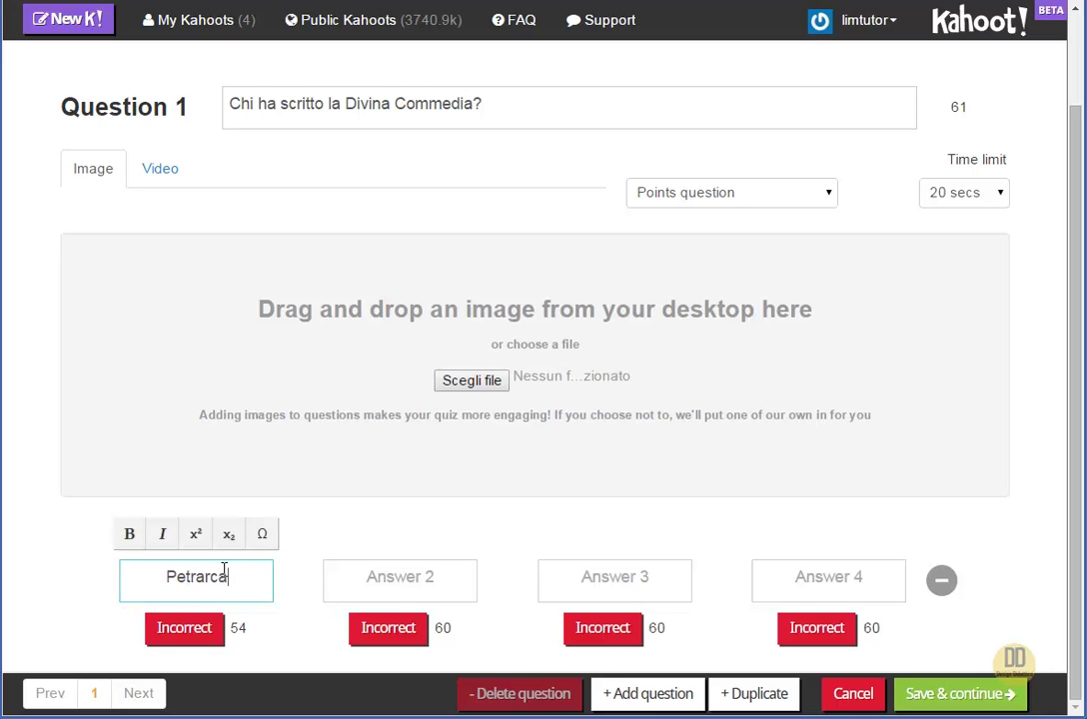
{"action": "left_click", "coordinate": [407, 572]}
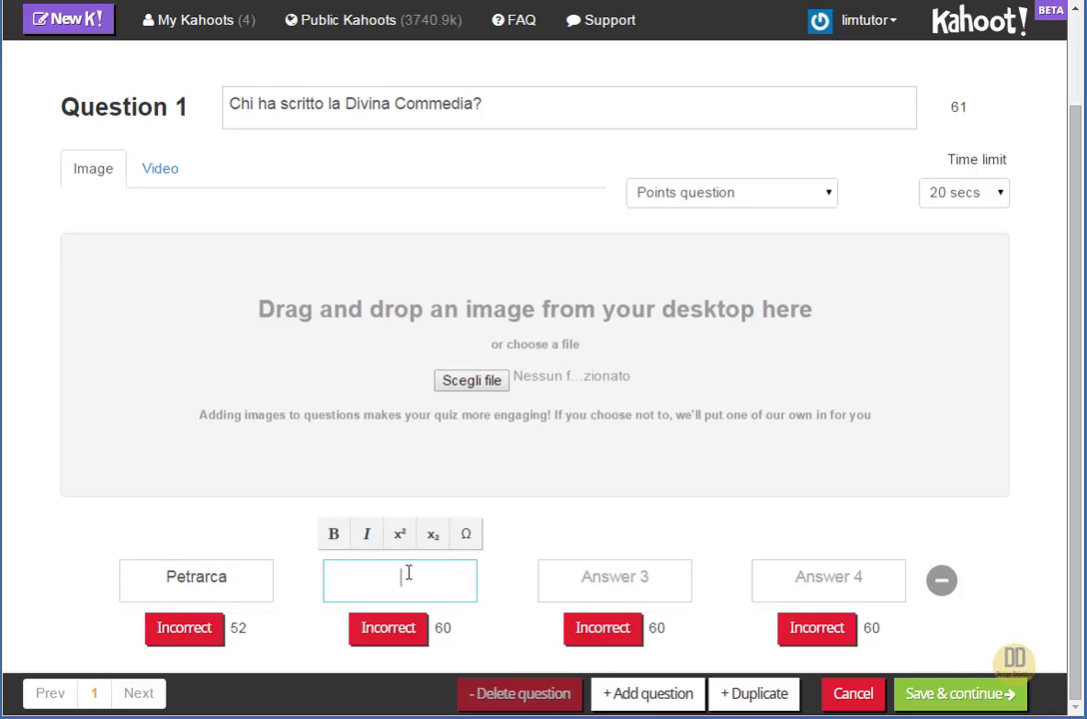
{"action": "type", "text": "Dante"}
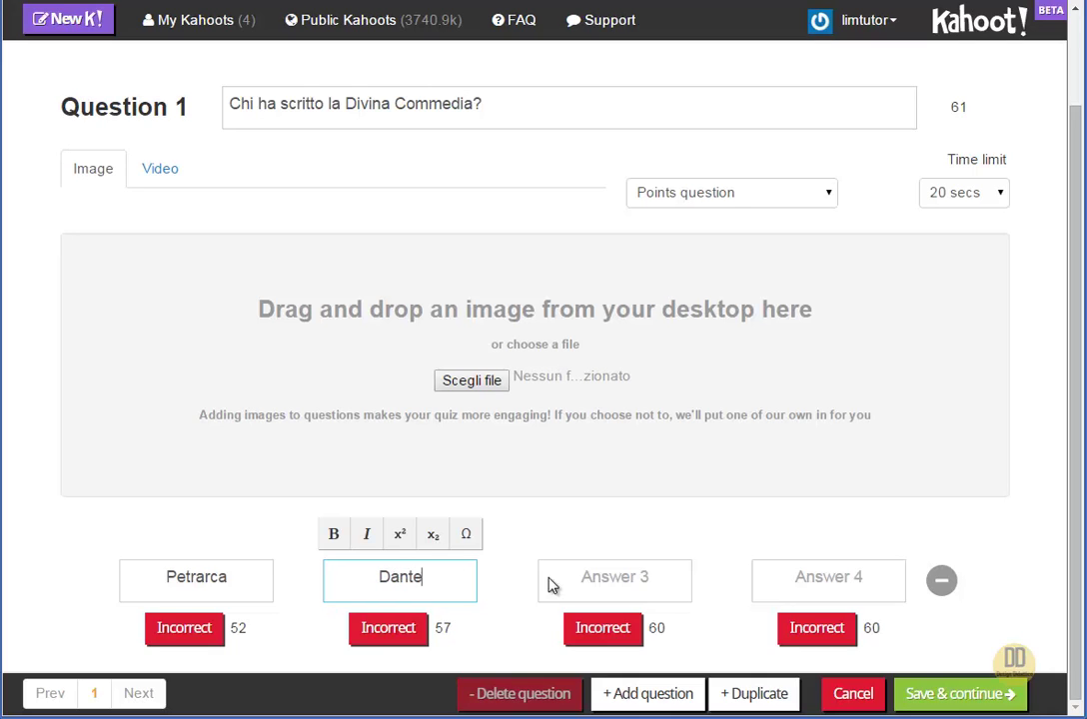
{"action": "left_click", "coordinate": [584, 578]}
{"action": "type", "text": "Boccaccio"}
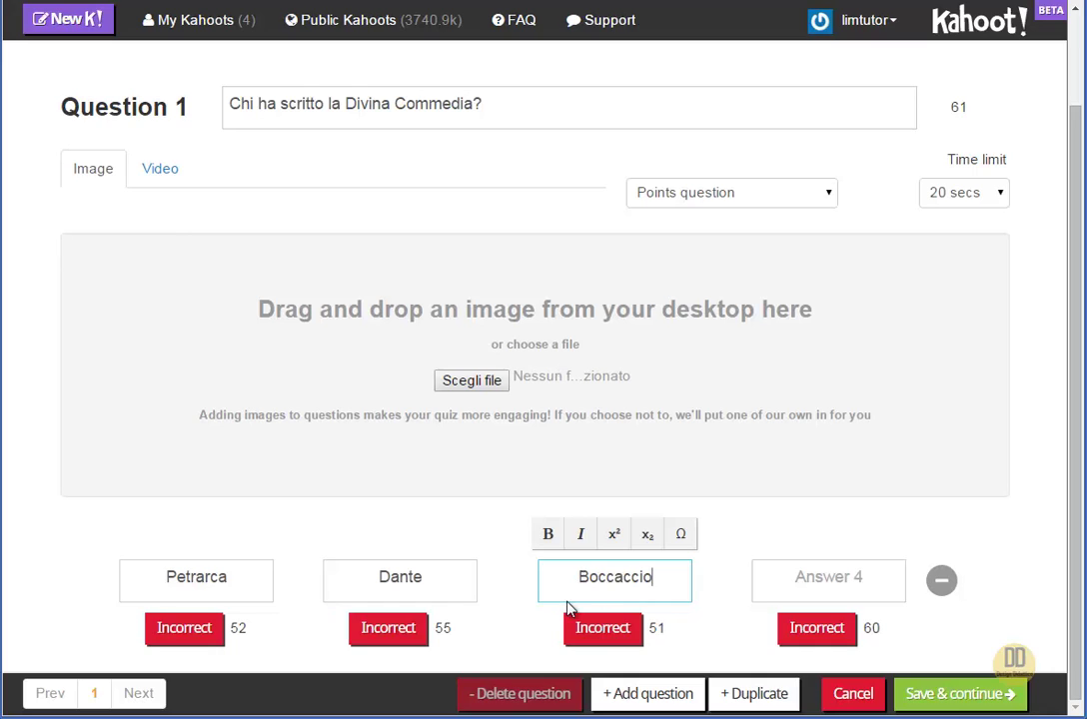
{"action": "left_click", "coordinate": [846, 580]}
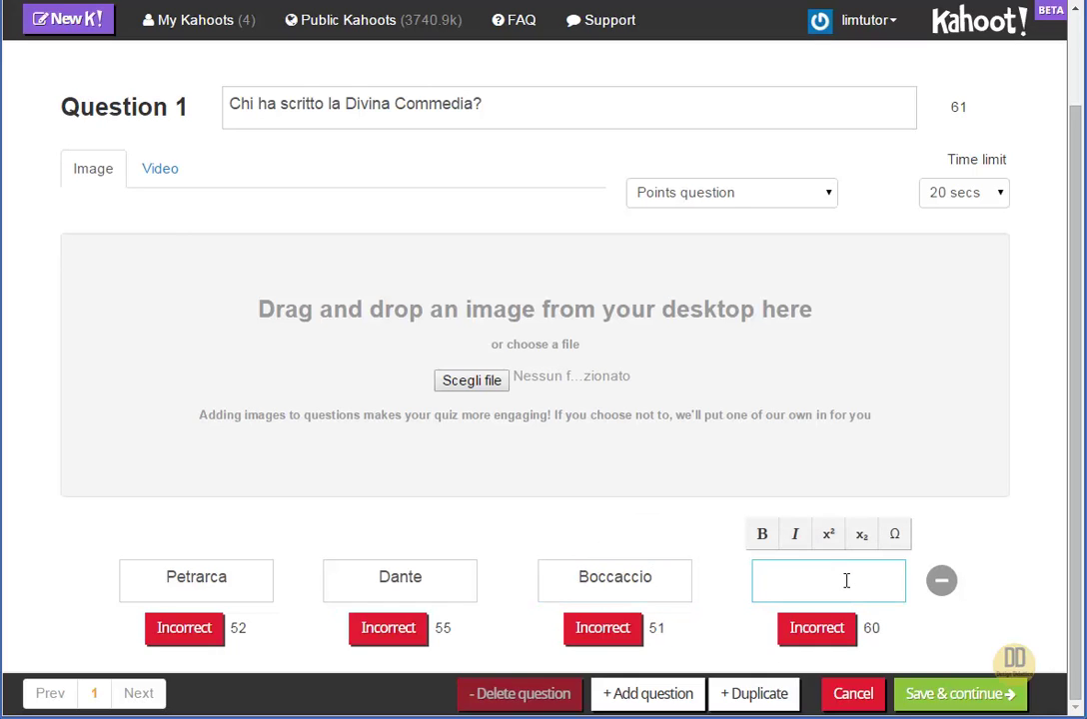
{"action": "type", "text": "Ariostp"}
{"action": "key", "text": "BackSpace"}
{"action": "type", "text": "o"}
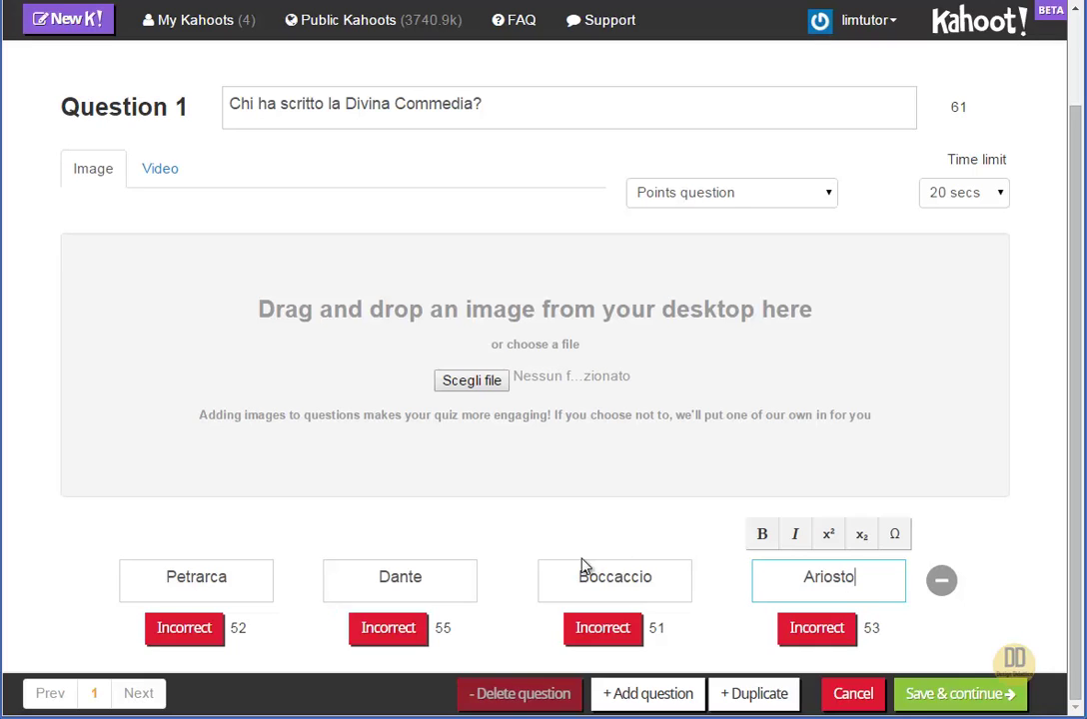
{"action": "left_click", "coordinate": [390, 628]}
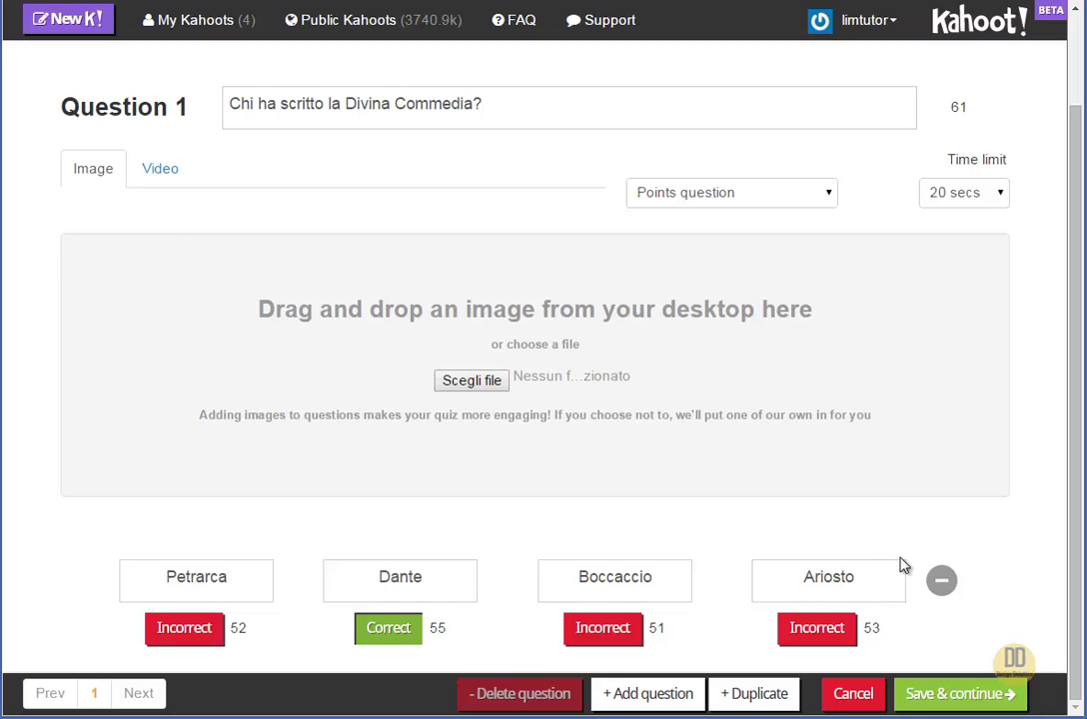
Remove the Ariosto answer, keeping Points question and a 20 secs time limit
{"action": "left_click", "coordinate": [940, 580]}
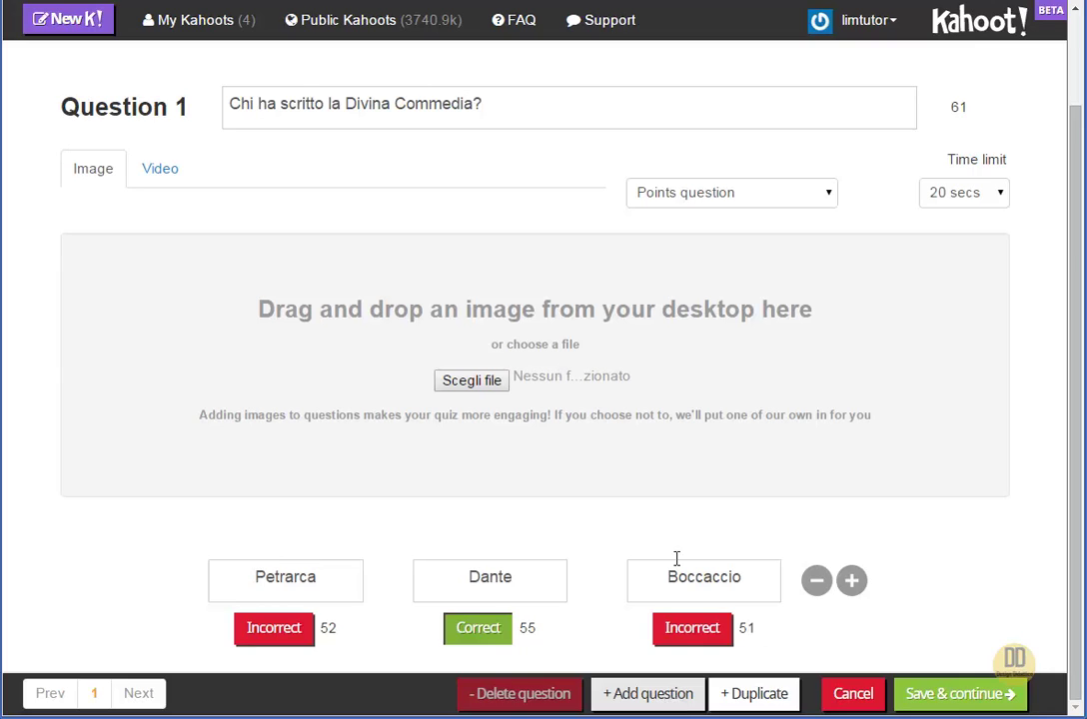
{"action": "left_click", "coordinate": [780, 207]}
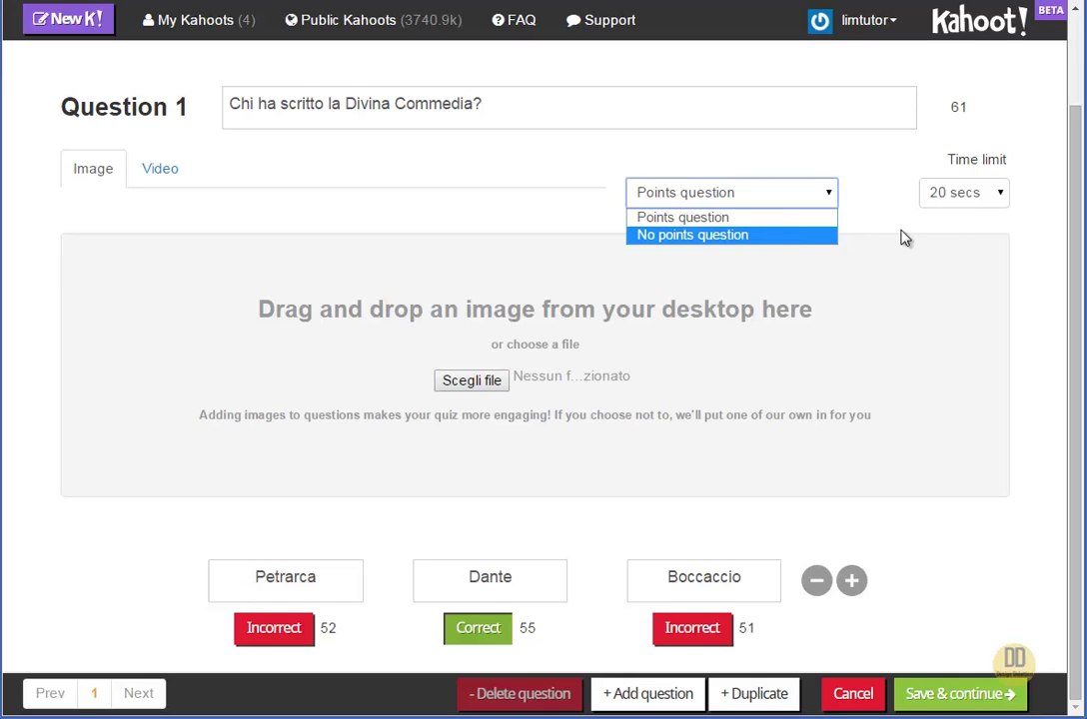
{"action": "left_click", "coordinate": [1001, 201]}
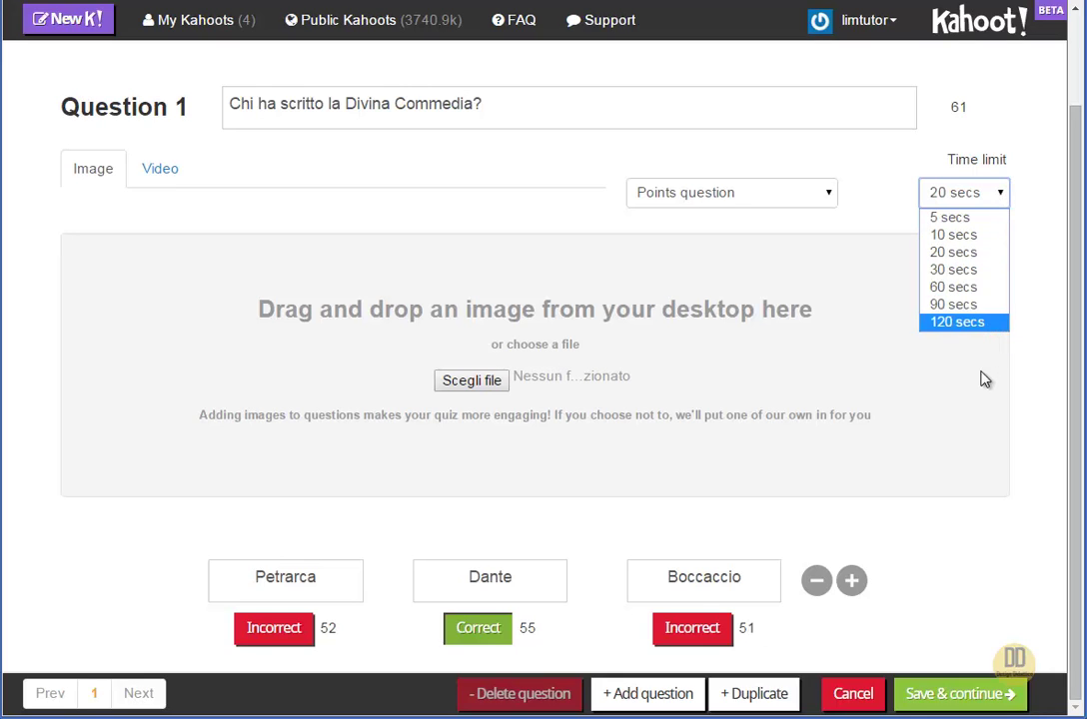
{"action": "left_click", "coordinate": [965, 257]}
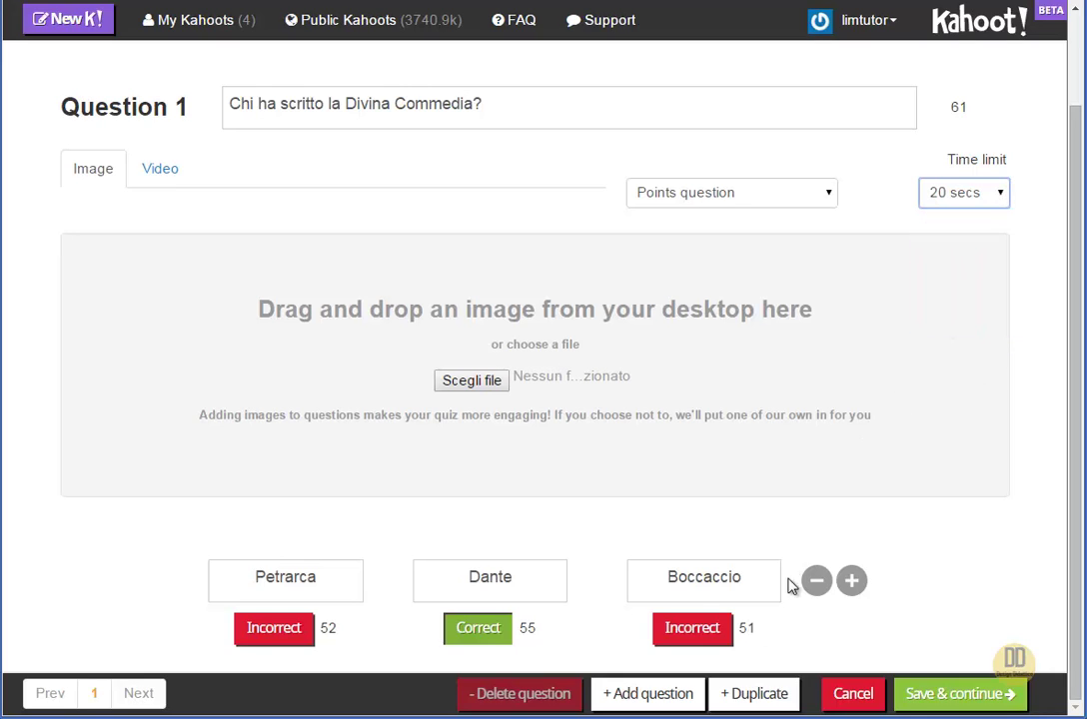
Add Question 2 with the text 'Chi ha scritto I Promessi Sposi'
{"action": "left_click", "coordinate": [659, 704]}
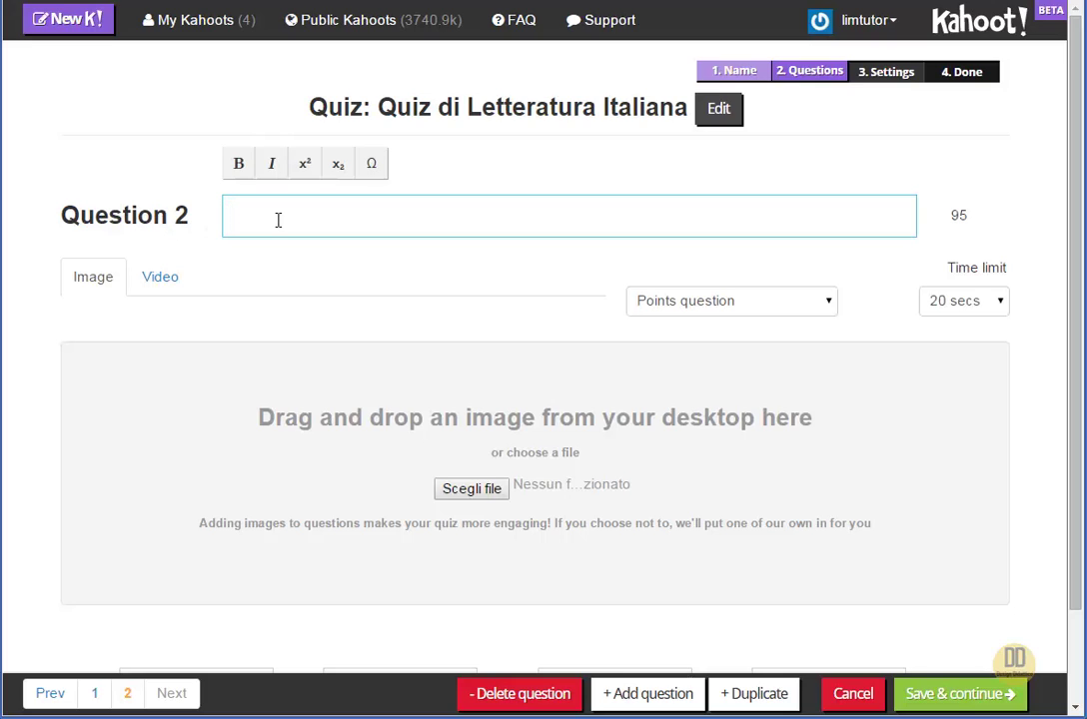
{"action": "type", "text": "Chi ha scritto l Promes"}
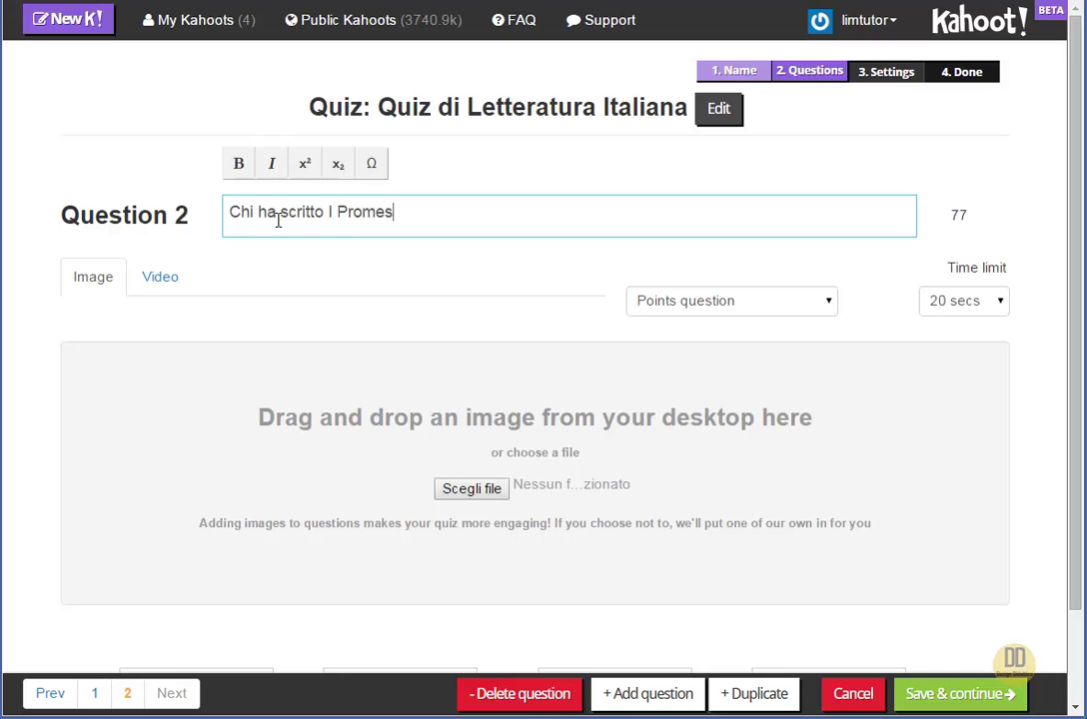
{"action": "type", "text": "si Sposi"}
{"action": "scroll", "coordinate": [487, 379], "scroll_direction": "down", "scroll_amount": 1}
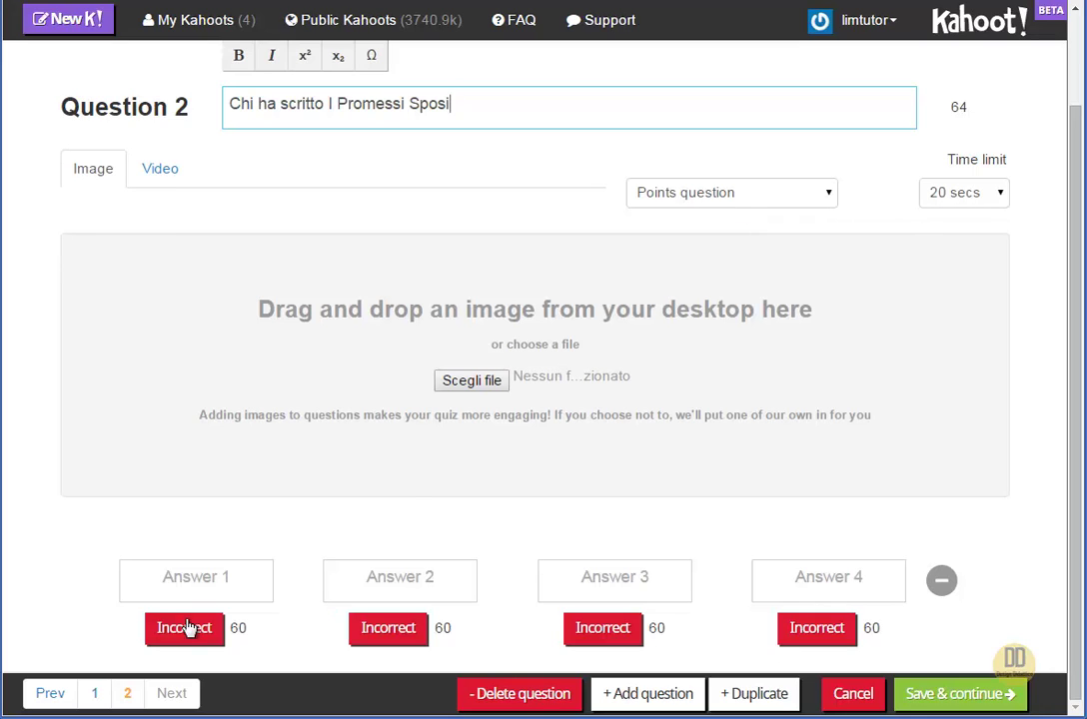
Enter answers Manzoni, Verga, Carducci and Montale, marking Manzoni as correct
{"action": "left_click", "coordinate": [206, 579]}
{"action": "type", "text": "Manzoni"}
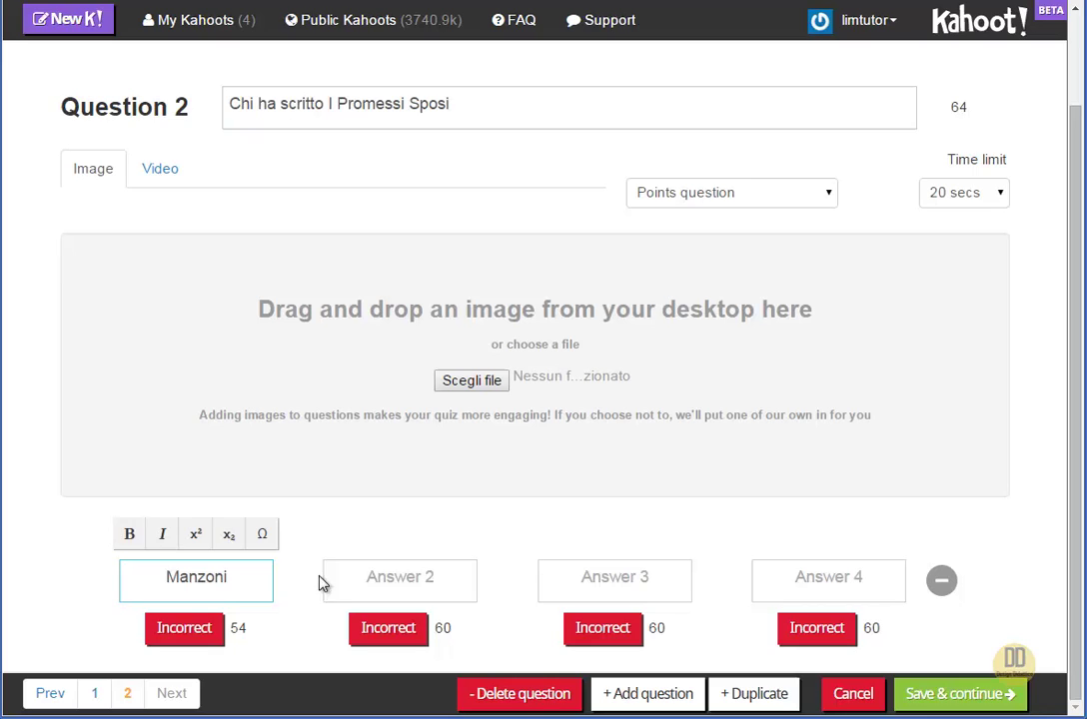
{"action": "left_click", "coordinate": [358, 576]}
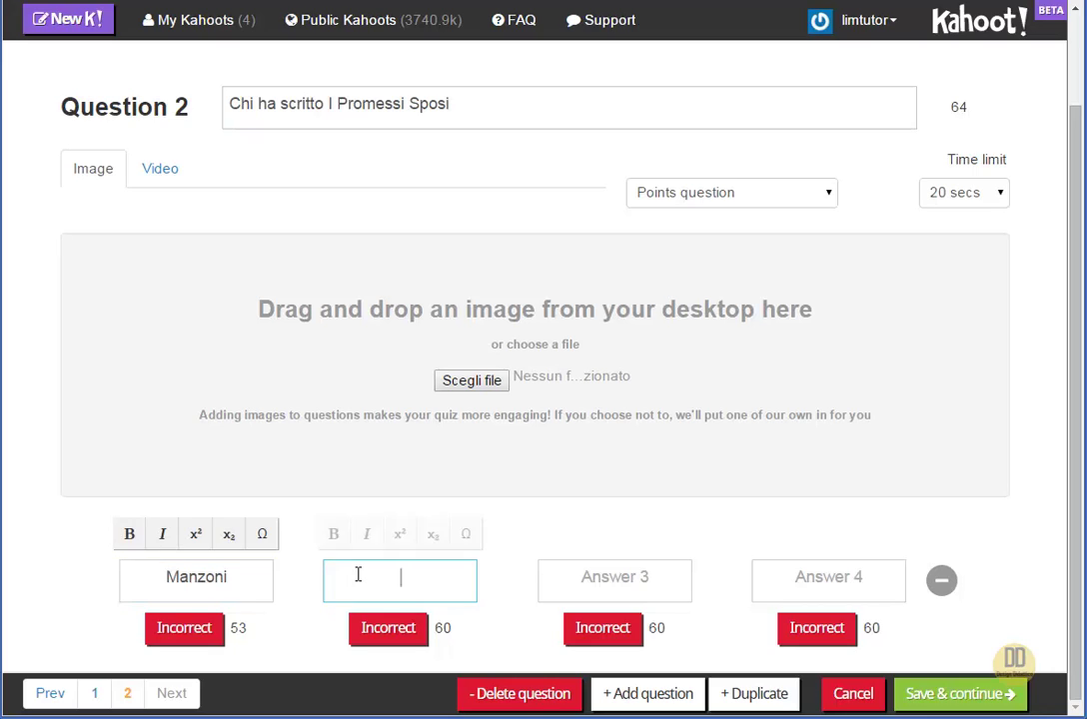
{"action": "type", "text": "Verga"}
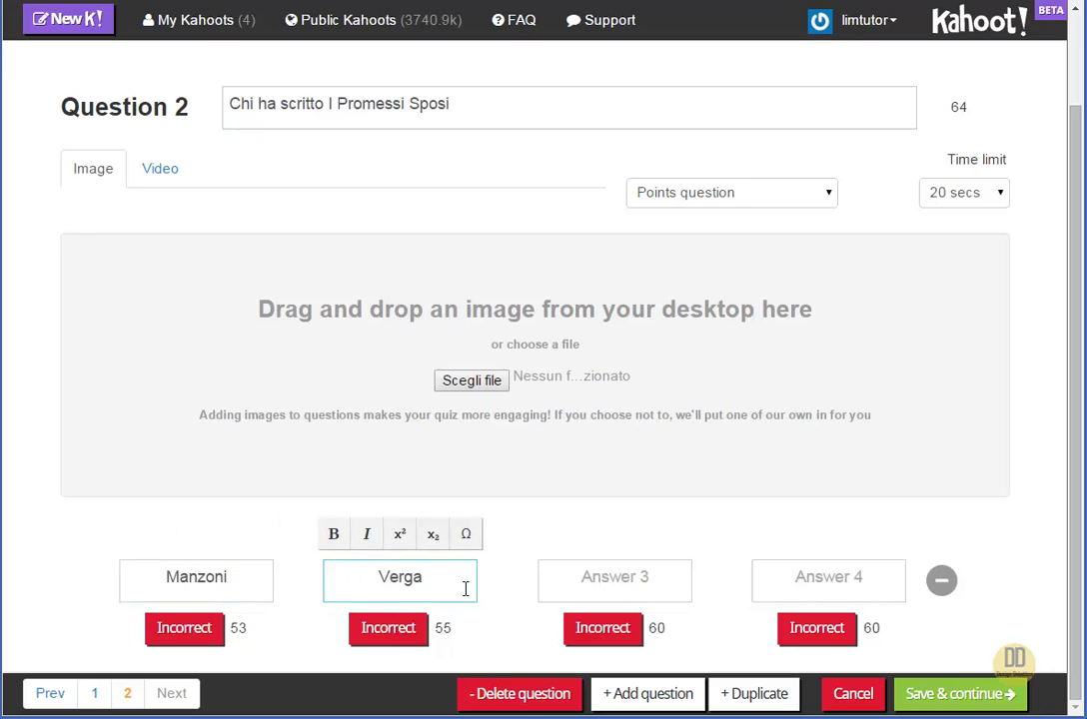
{"action": "left_click", "coordinate": [595, 577]}
{"action": "type", "text": "Carducci"}
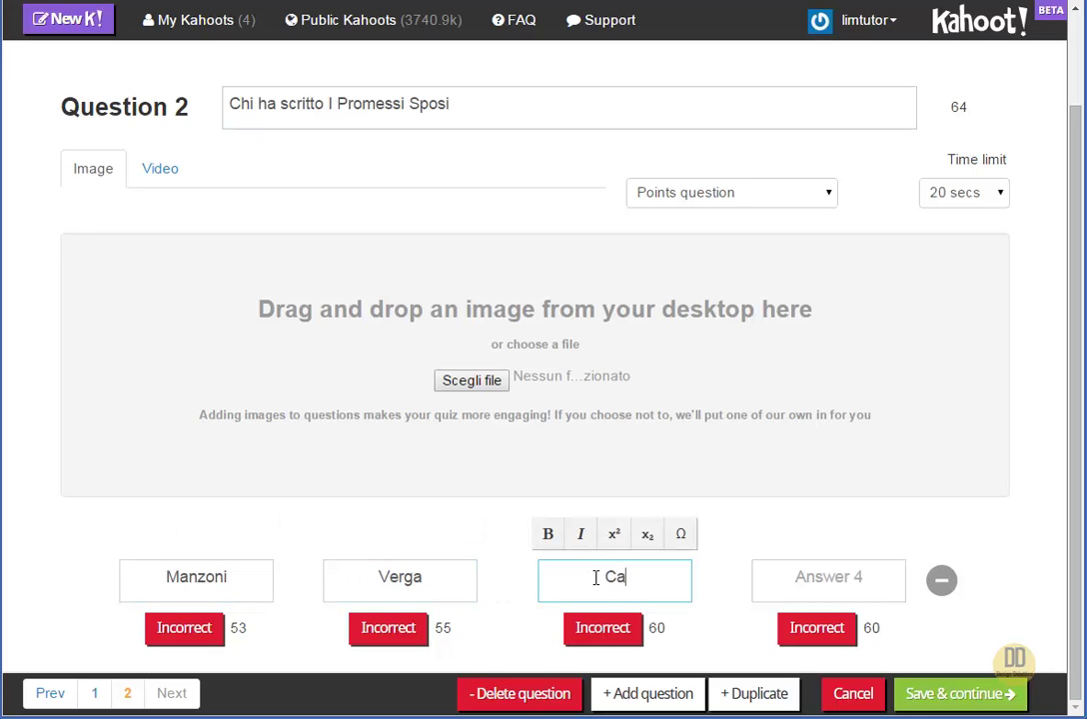
{"action": "left_click", "coordinate": [863, 581]}
{"action": "type", "text": "Montale"}
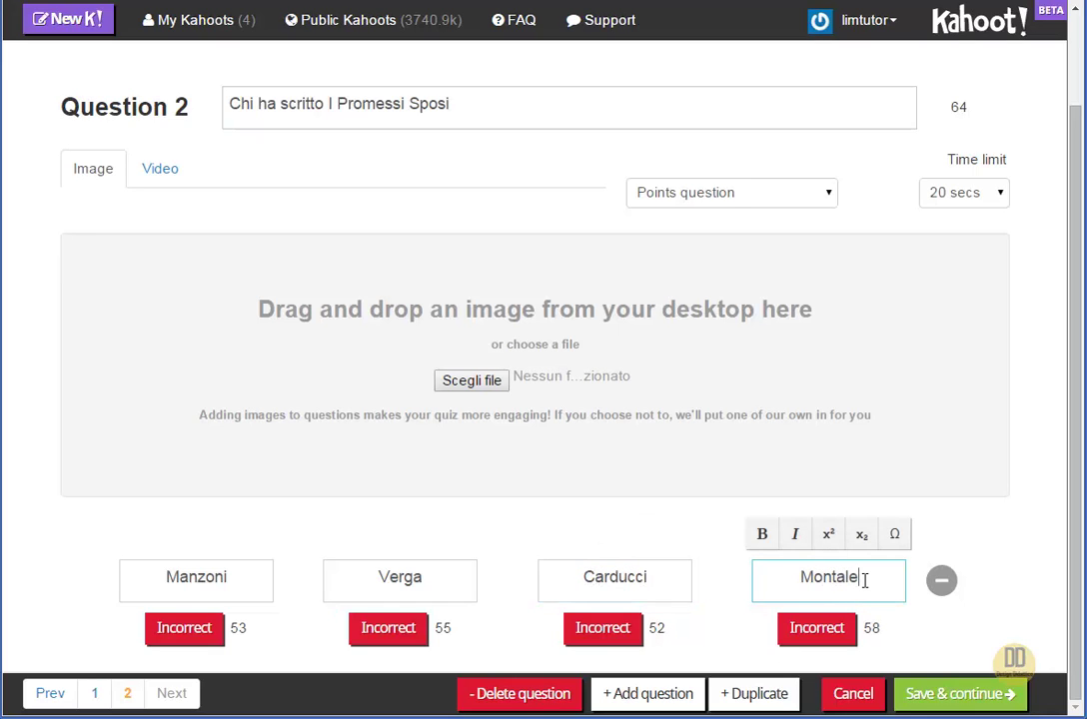
{"action": "left_click", "coordinate": [203, 629]}
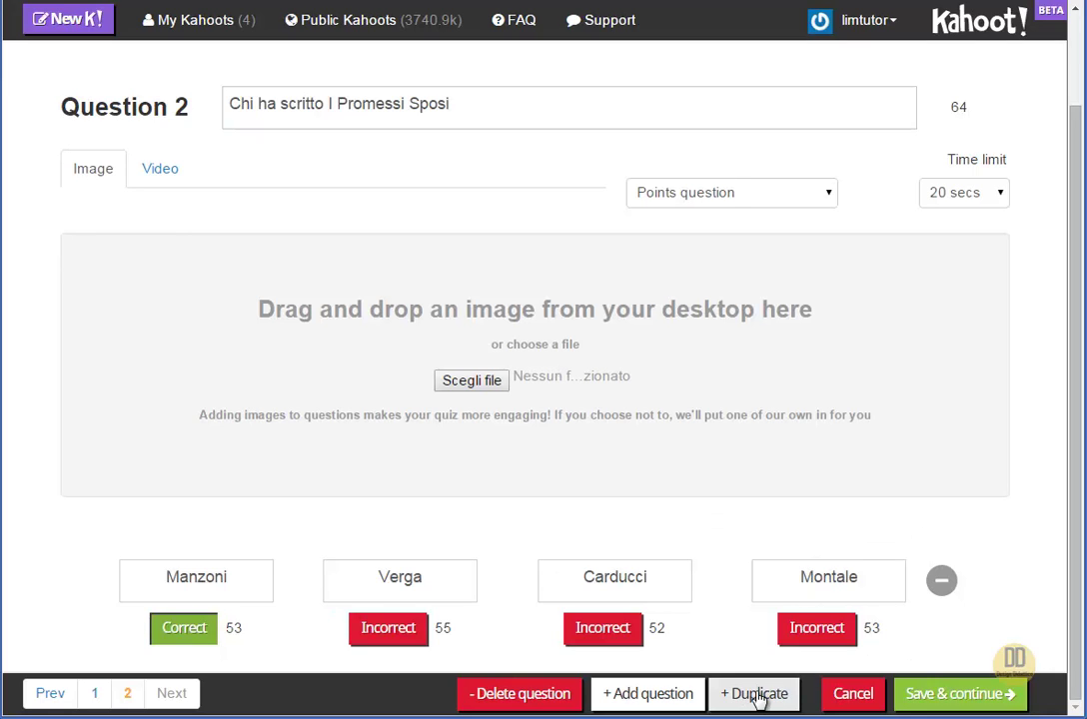
Add Question 3 with the text 'Chi ha scritto Il Nome della Rosa'
{"action": "left_click", "coordinate": [681, 703]}
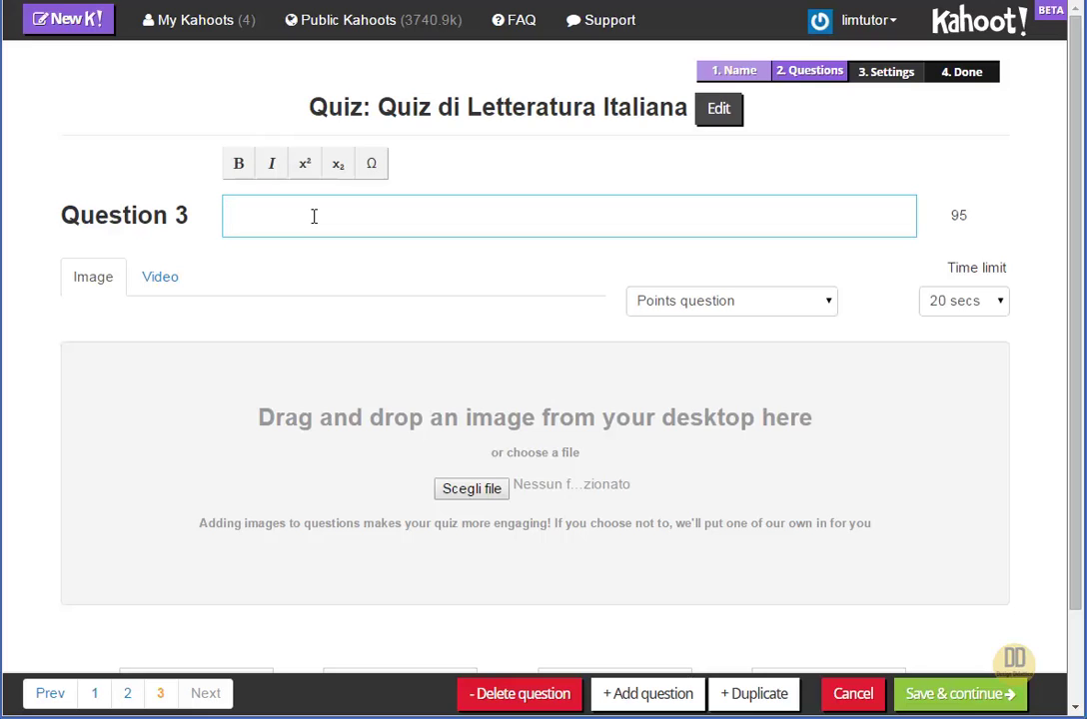
{"action": "type", "text": "Chi ha scritto Il "}
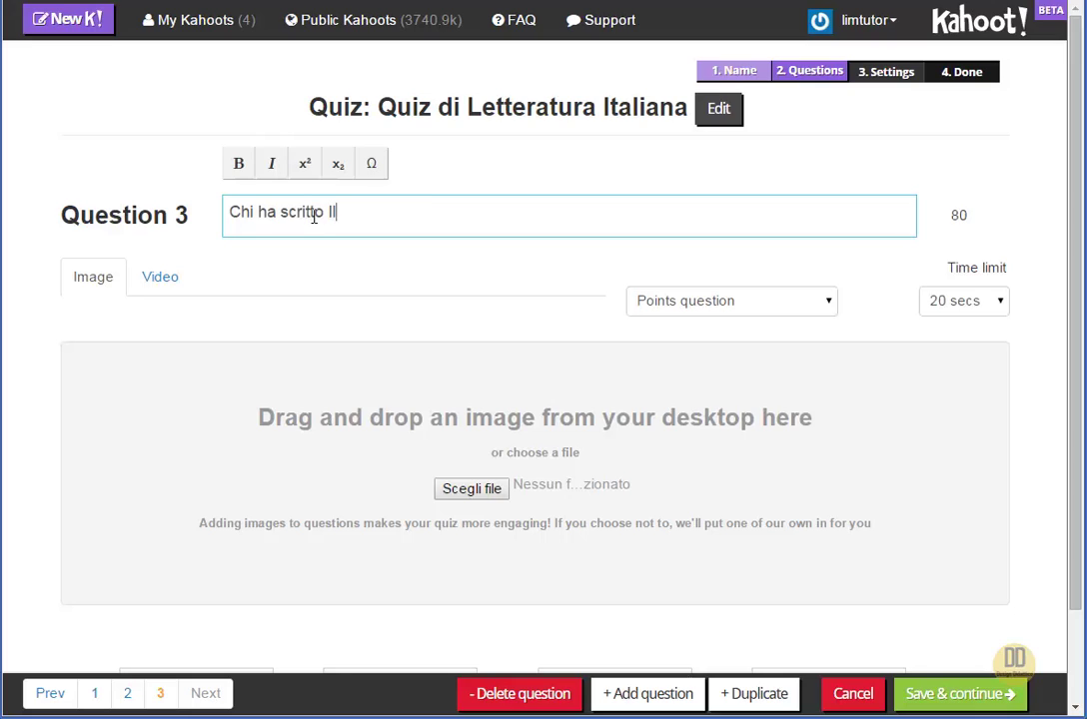
{"action": "type", "text": "Nome del"}
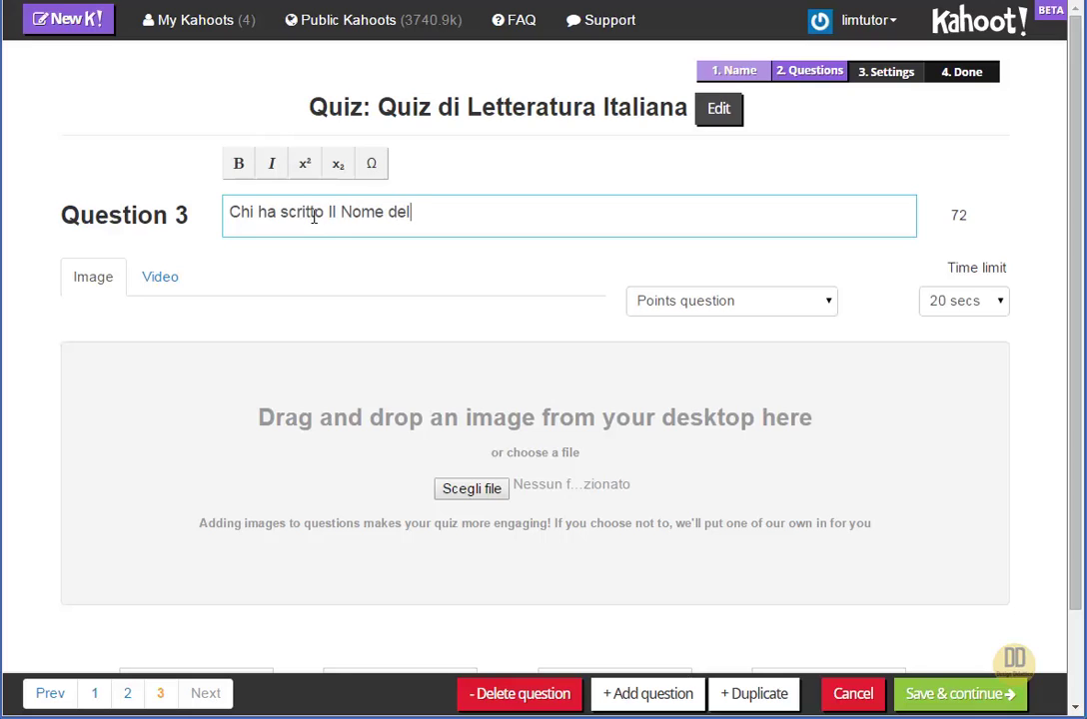
{"action": "type", "text": "la Rosa"}
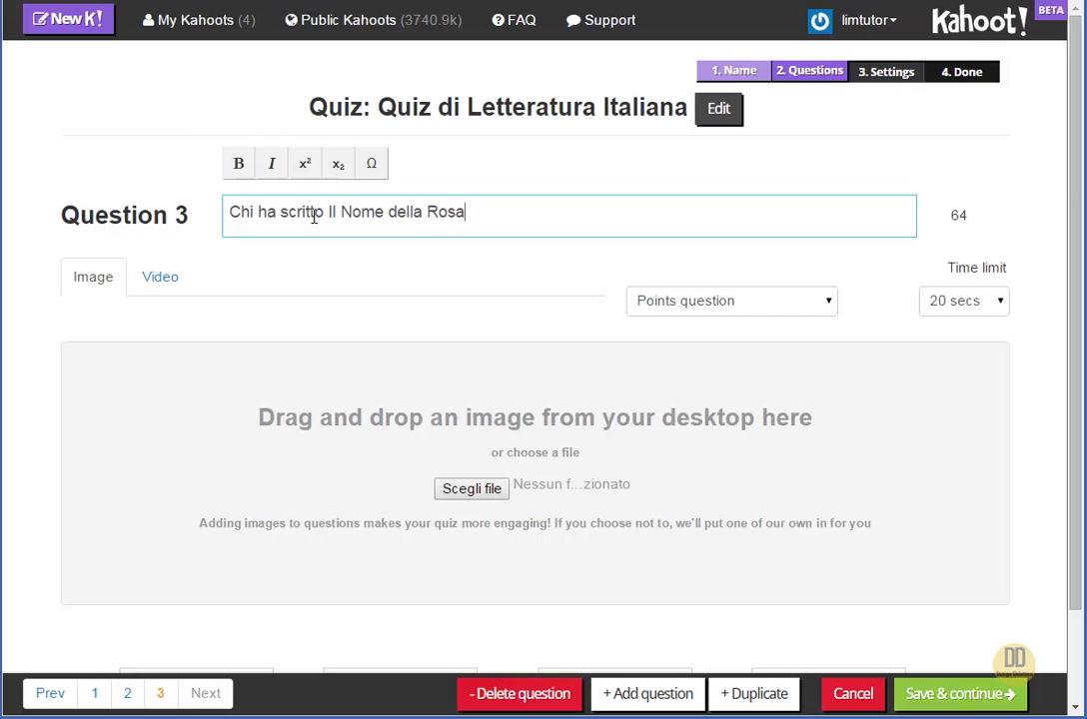
Enter Question 3 answers Eco, Pavese, Pasolini and Pascoli, marking Eco as correct
{"action": "scroll", "coordinate": [406, 536], "scroll_direction": "down", "scroll_amount": 1}
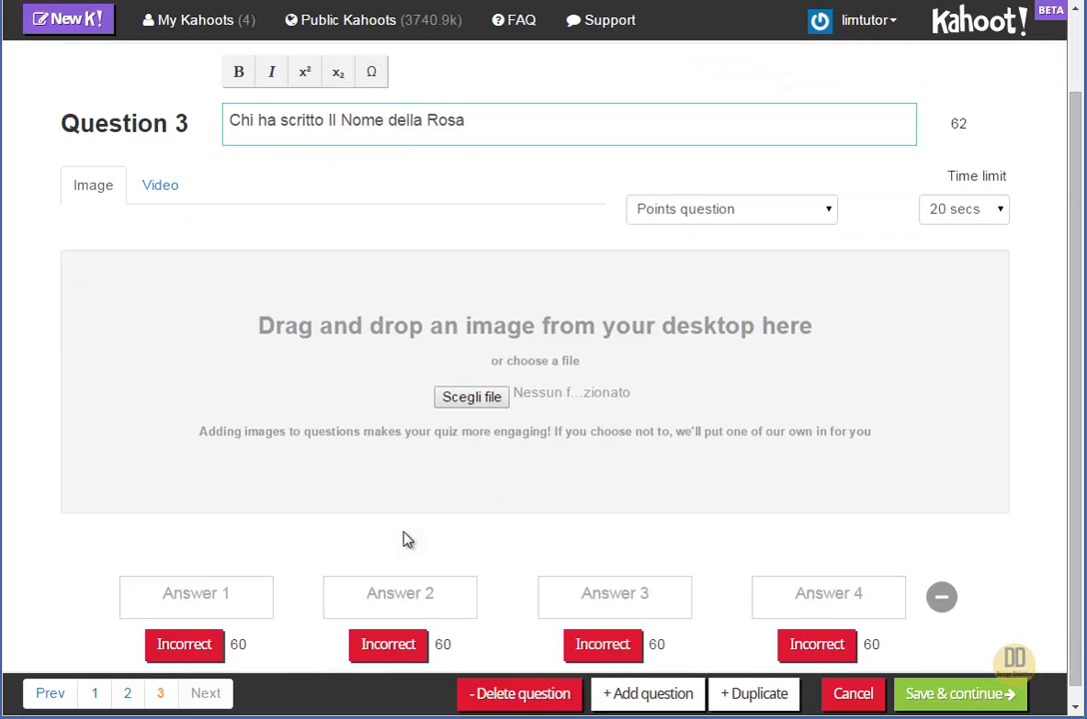
{"action": "left_click", "coordinate": [234, 575]}
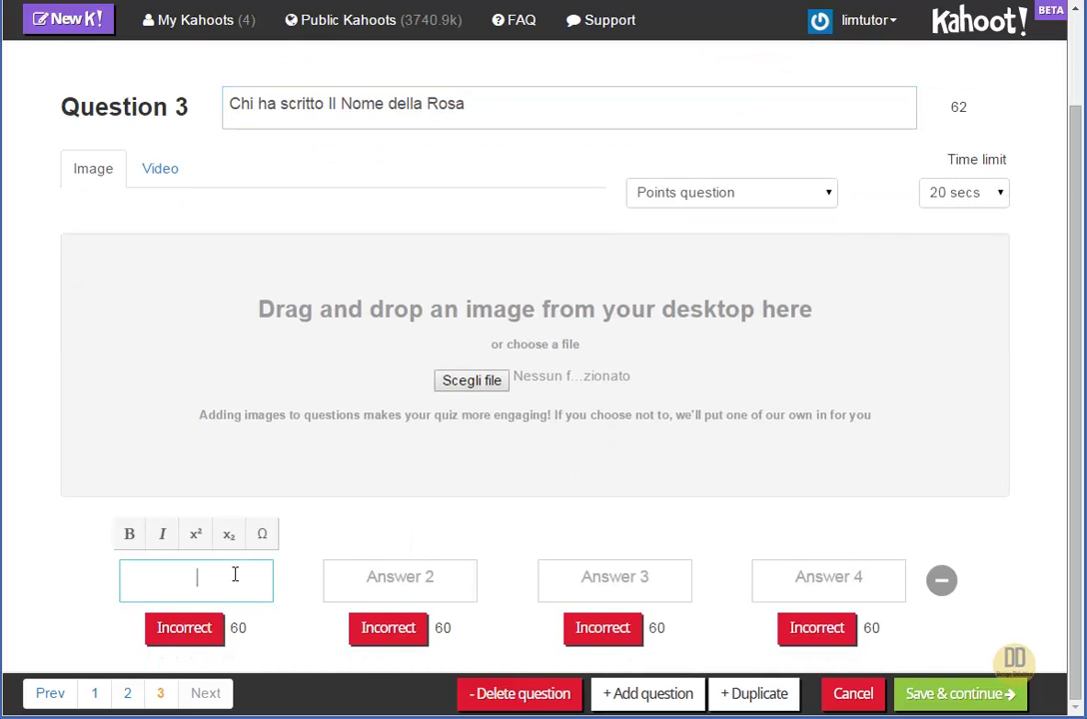
{"action": "type", "text": "Eco"}
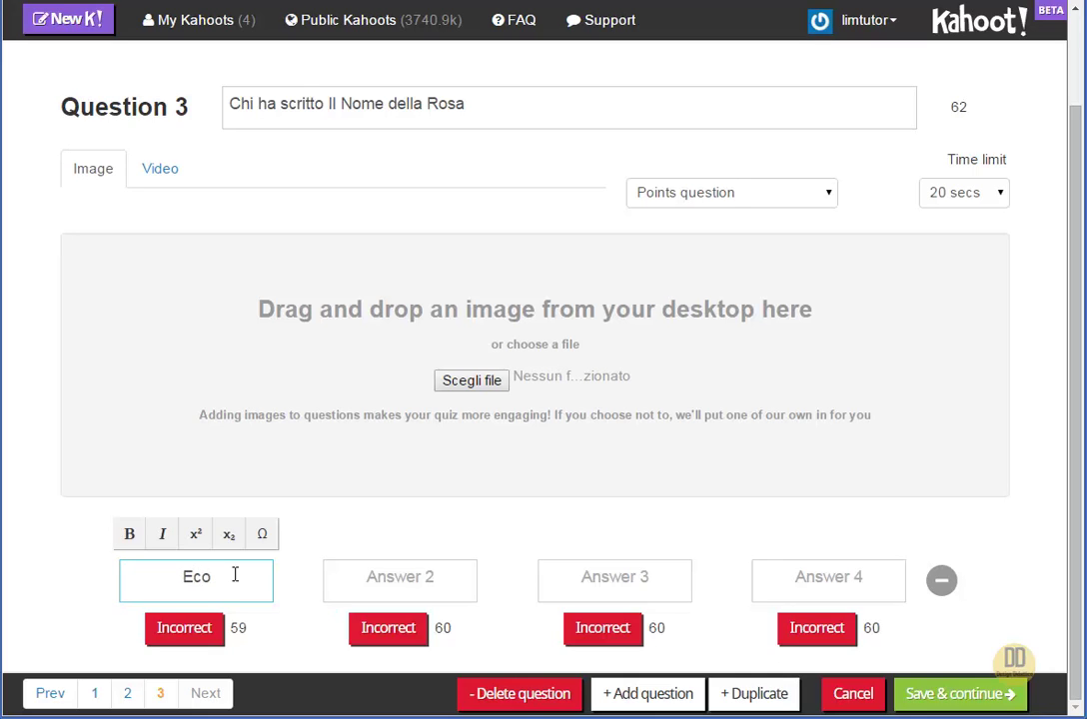
{"action": "left_click", "coordinate": [389, 576]}
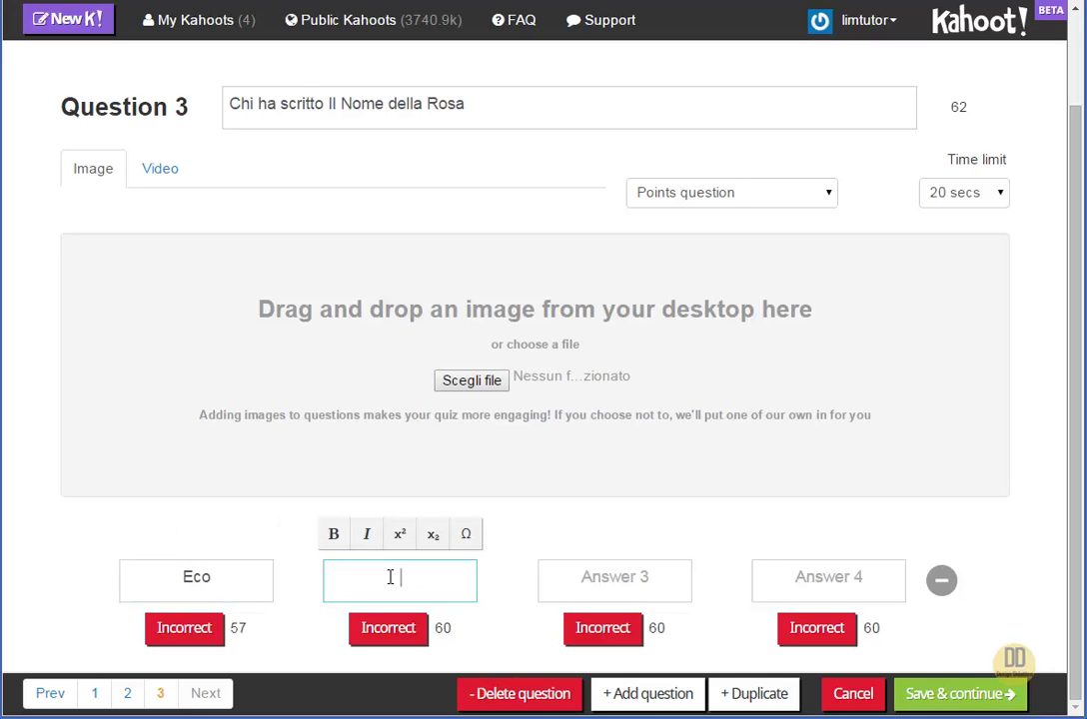
{"action": "type", "text": "Pavese"}
{"action": "left_click", "coordinate": [624, 582]}
{"action": "type", "text": "Pa"}
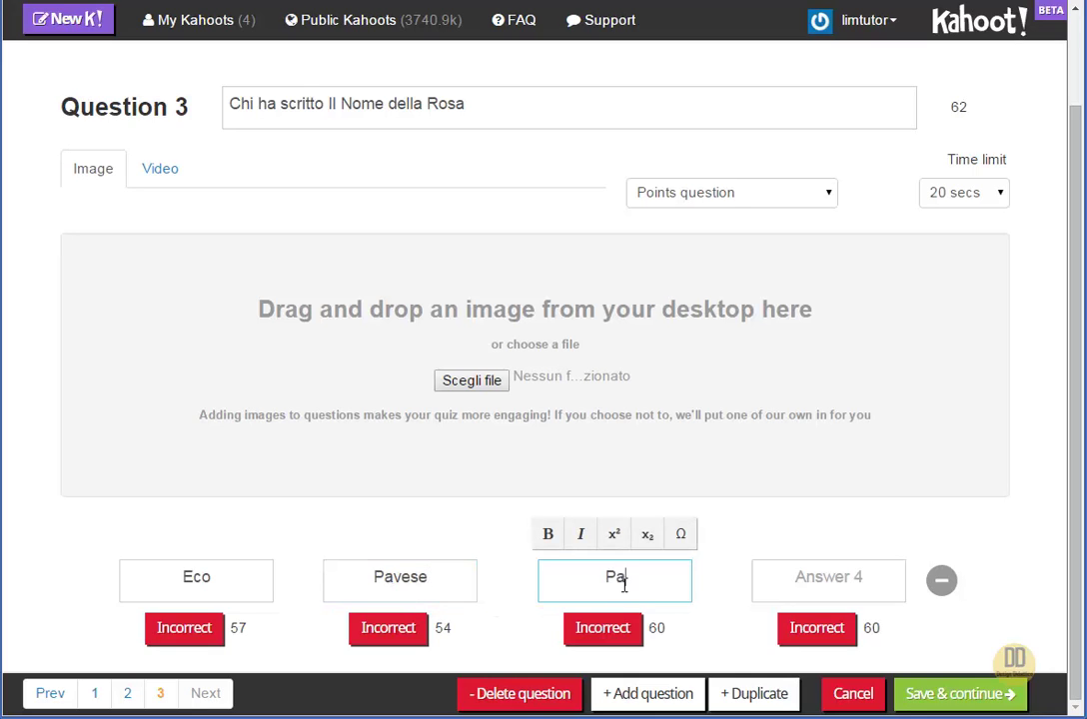
{"action": "type", "text": "solini"}
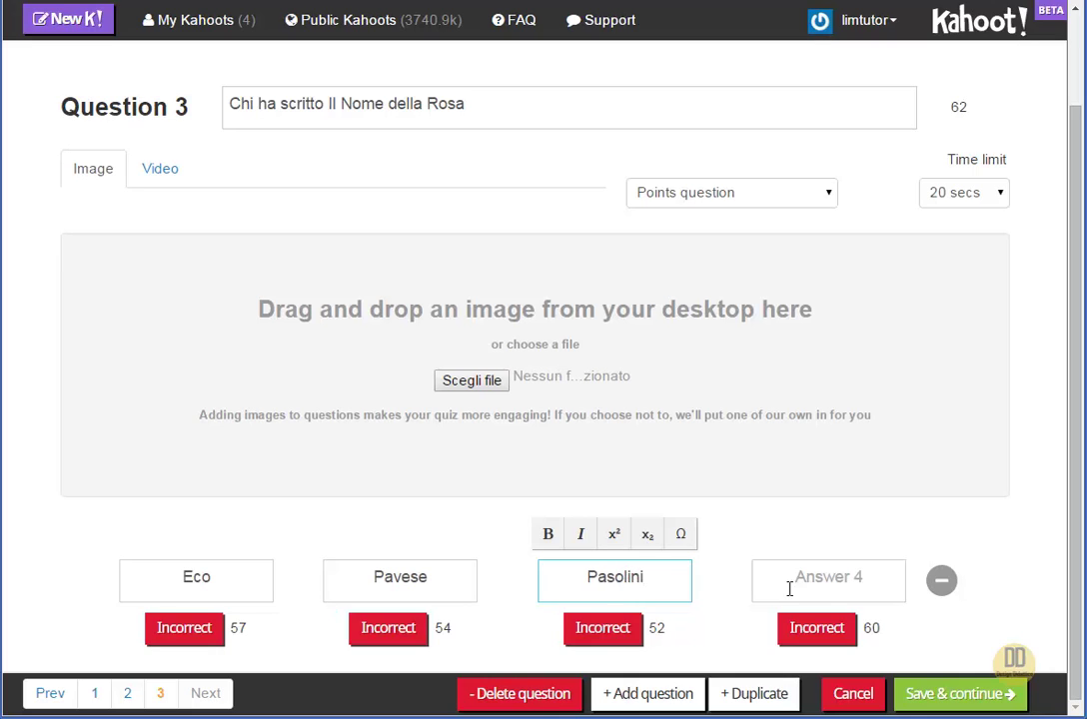
{"action": "left_click", "coordinate": [839, 577]}
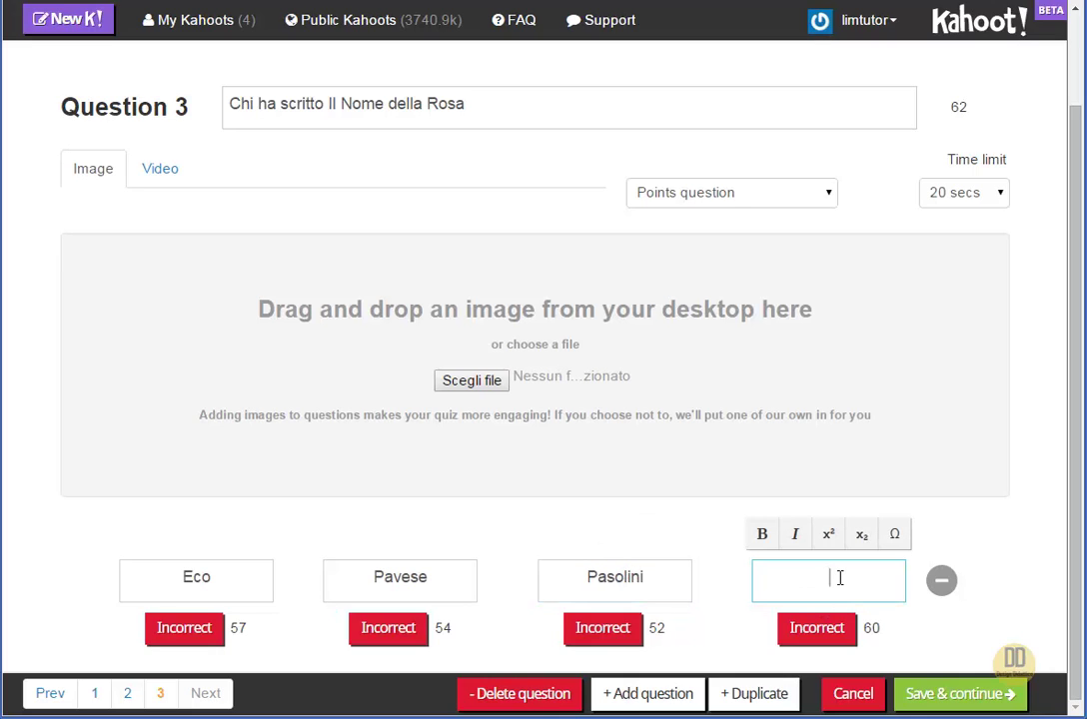
{"action": "type", "text": "Pascoli"}
{"action": "left_click", "coordinate": [198, 637]}
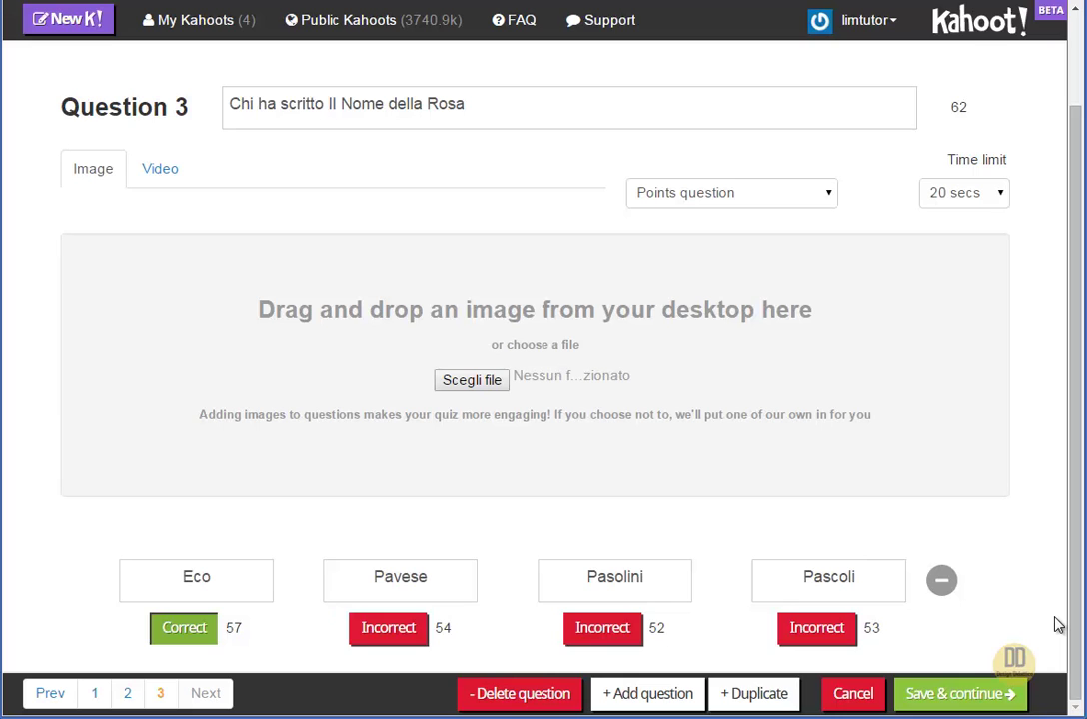
Open the quiz overview, try reordering Question 1, and select then deselect the quiz title
{"action": "left_click", "coordinate": [971, 702]}
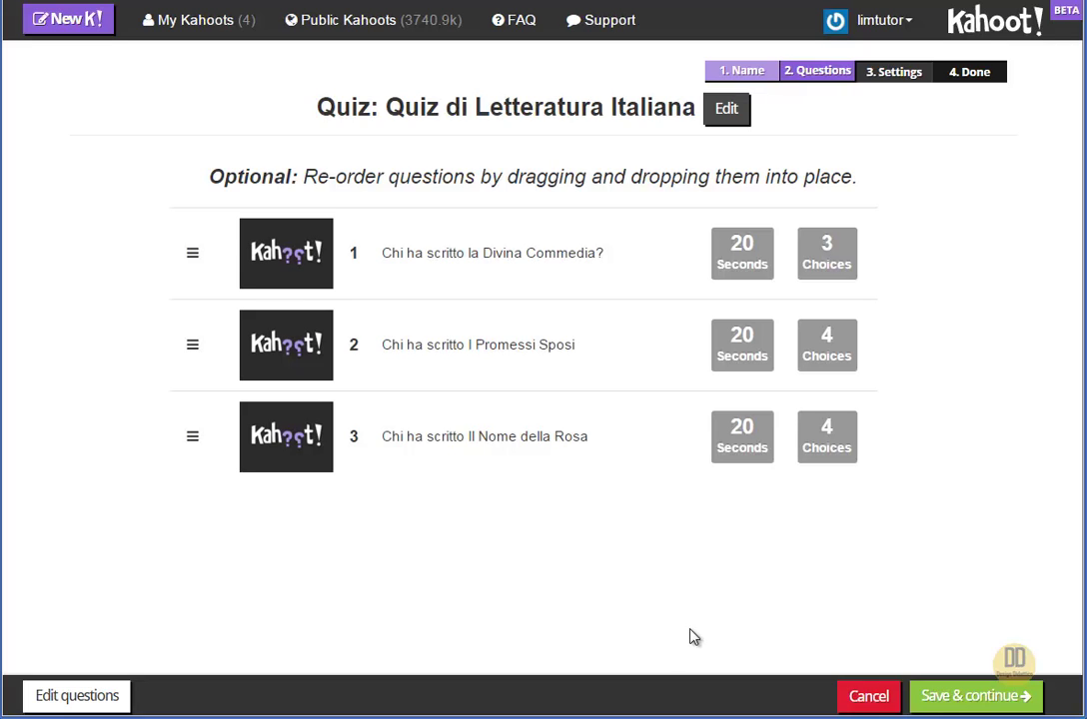
{"action": "left_click_drag", "start_coordinate": [256, 253], "coordinate": [277, 257]}
{"action": "left_click_drag", "start_coordinate": [314, 110], "coordinate": [715, 120]}
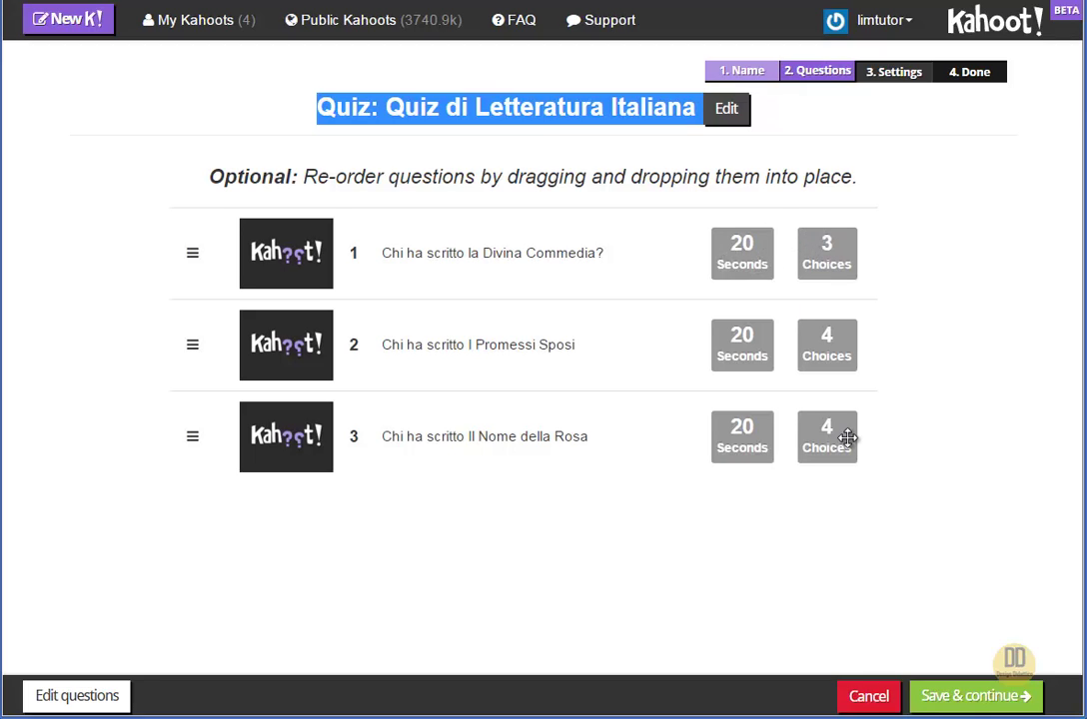
{"action": "left_click", "coordinate": [931, 552]}
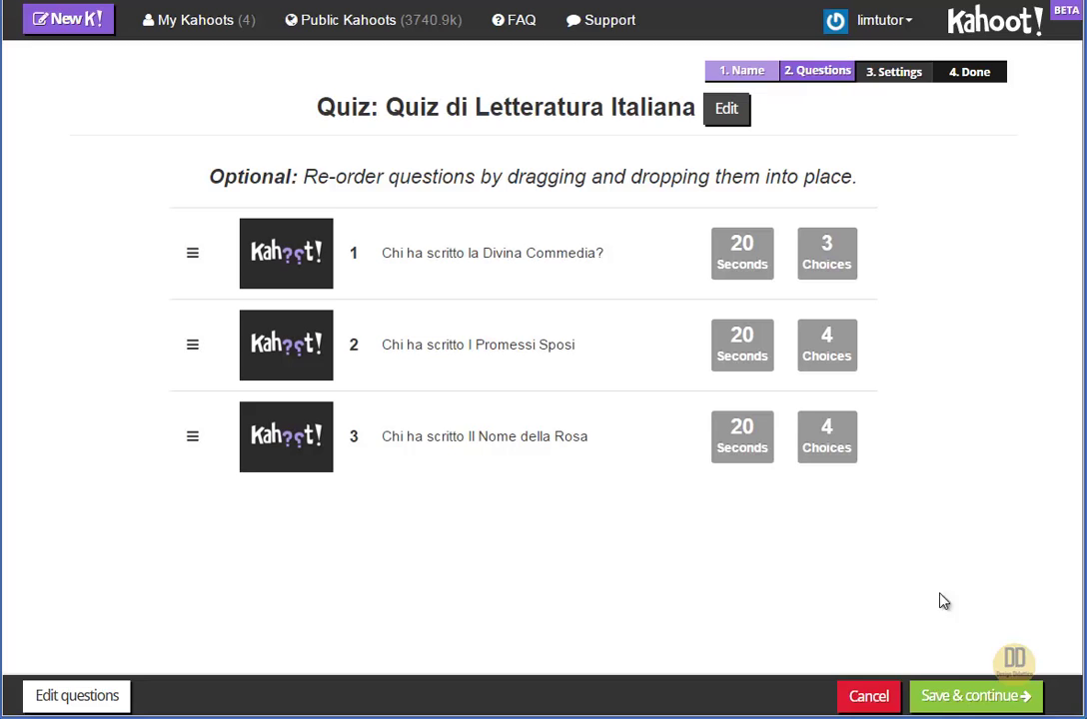
Set the quiz language to Italiano, keep privacy Public, and choose School as primary audience
{"action": "left_click", "coordinate": [959, 705]}
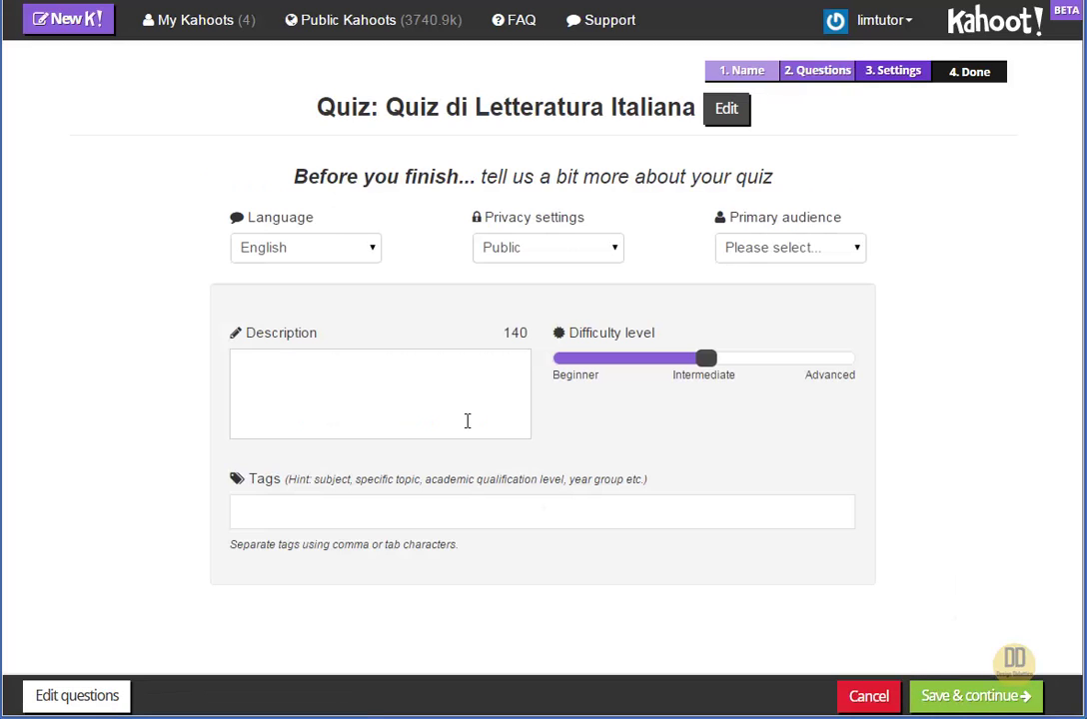
{"action": "left_click", "coordinate": [375, 258]}
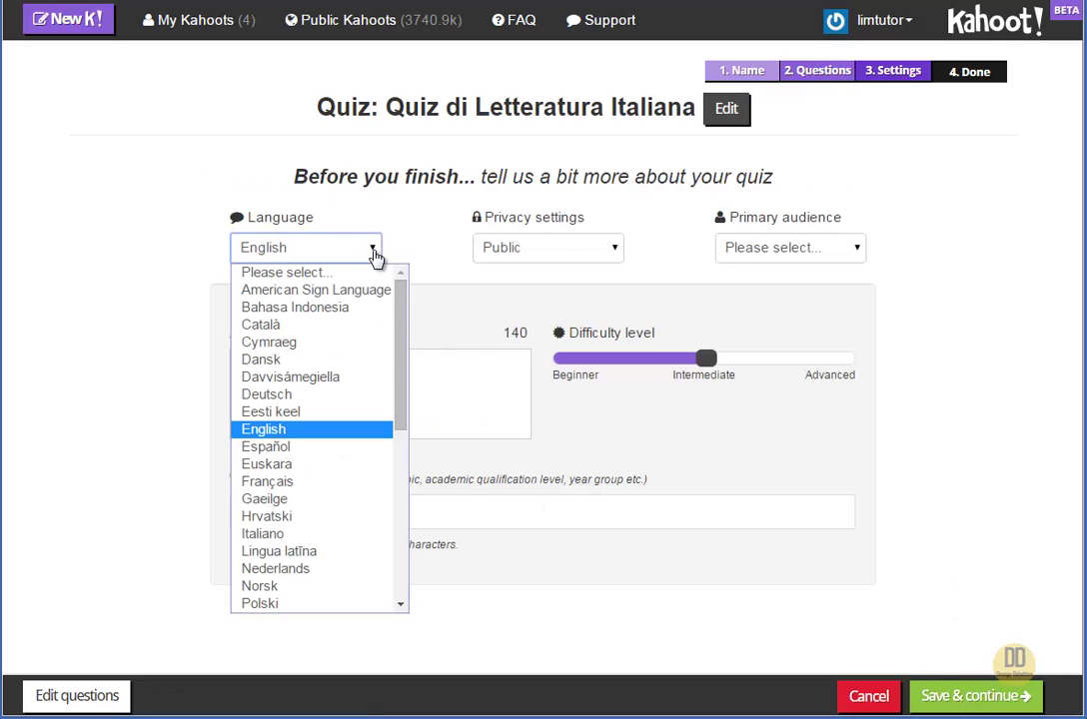
{"action": "left_click_drag", "start_coordinate": [399, 309], "coordinate": [405, 388]}
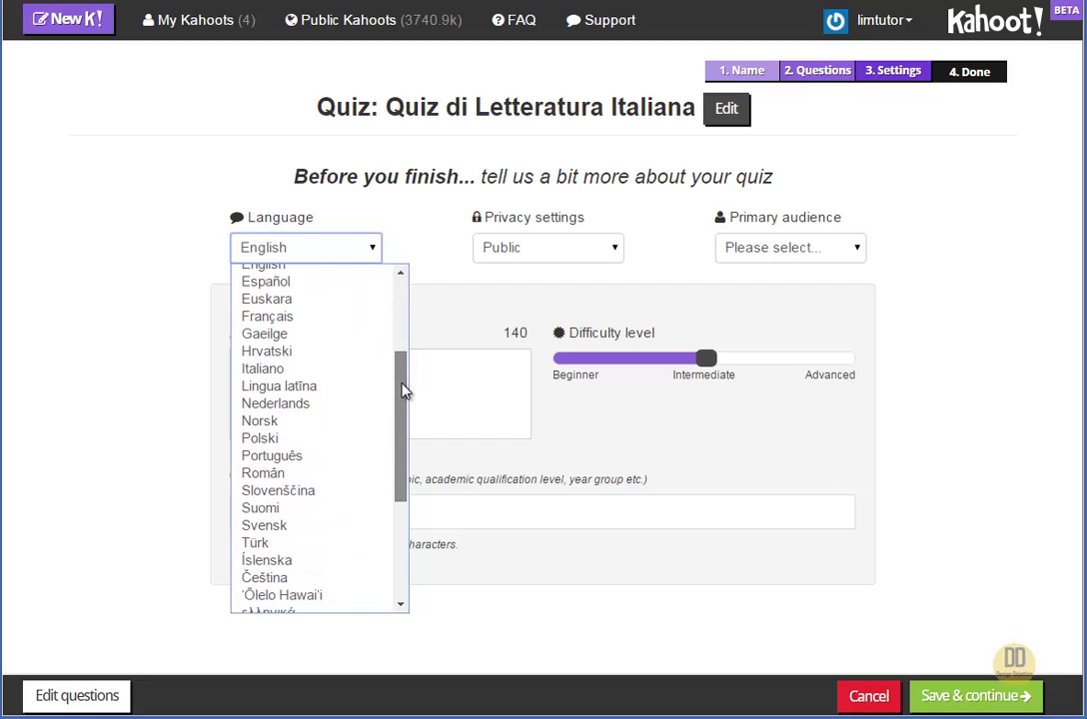
{"action": "left_click", "coordinate": [344, 372]}
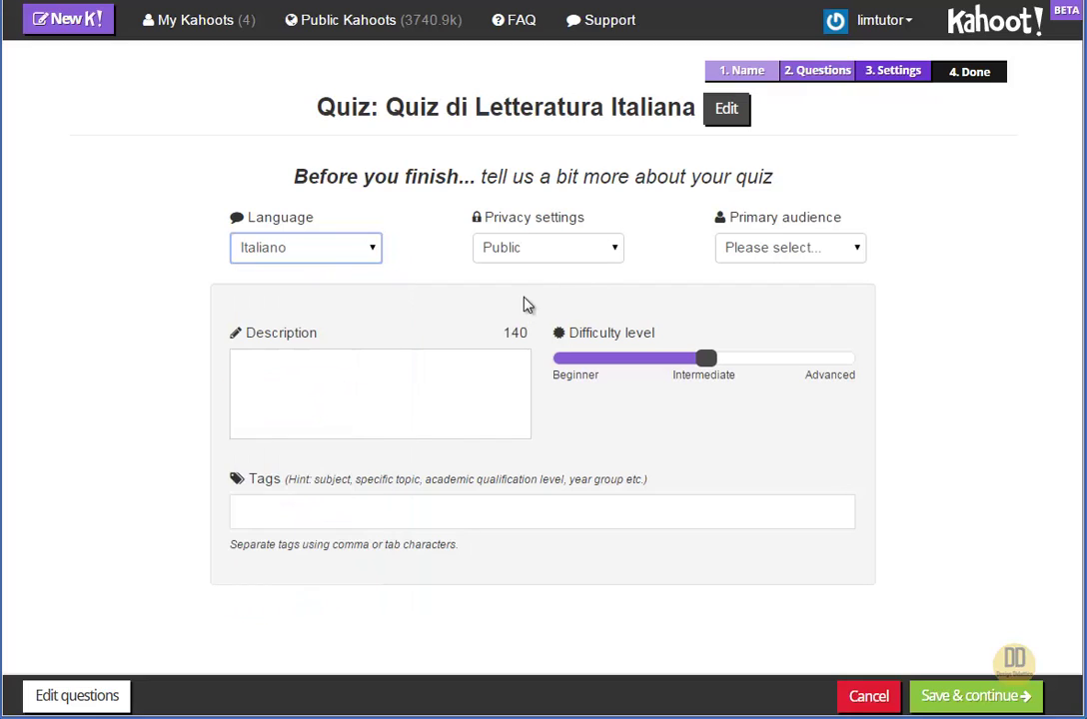
{"action": "left_click", "coordinate": [610, 257]}
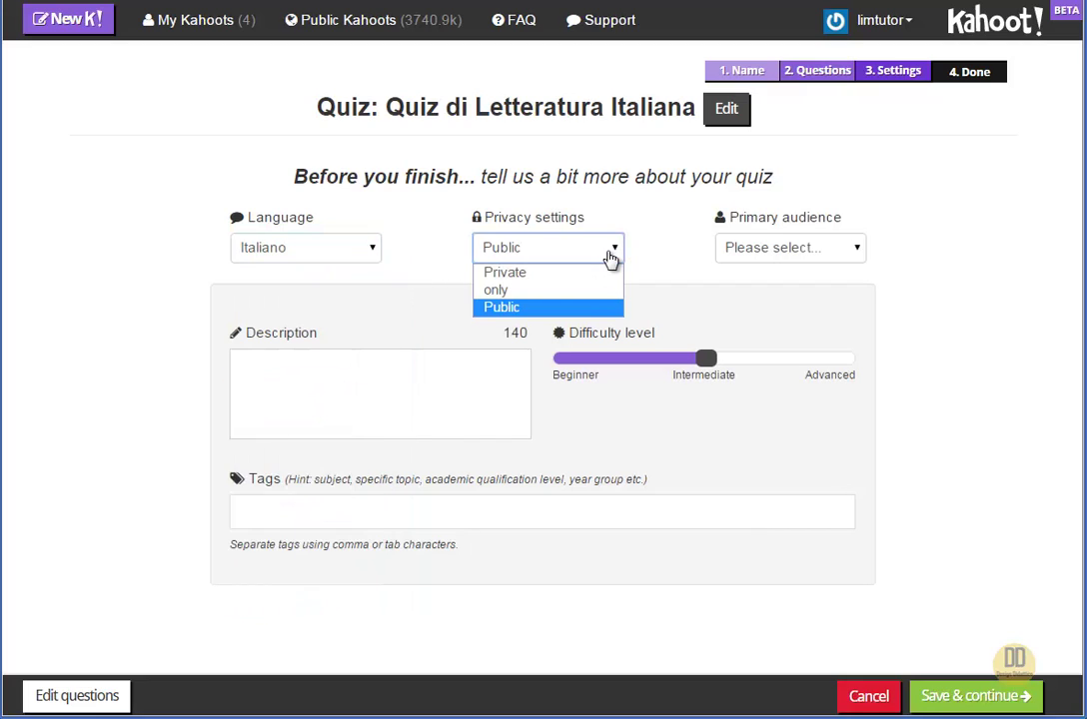
{"action": "left_click", "coordinate": [586, 311]}
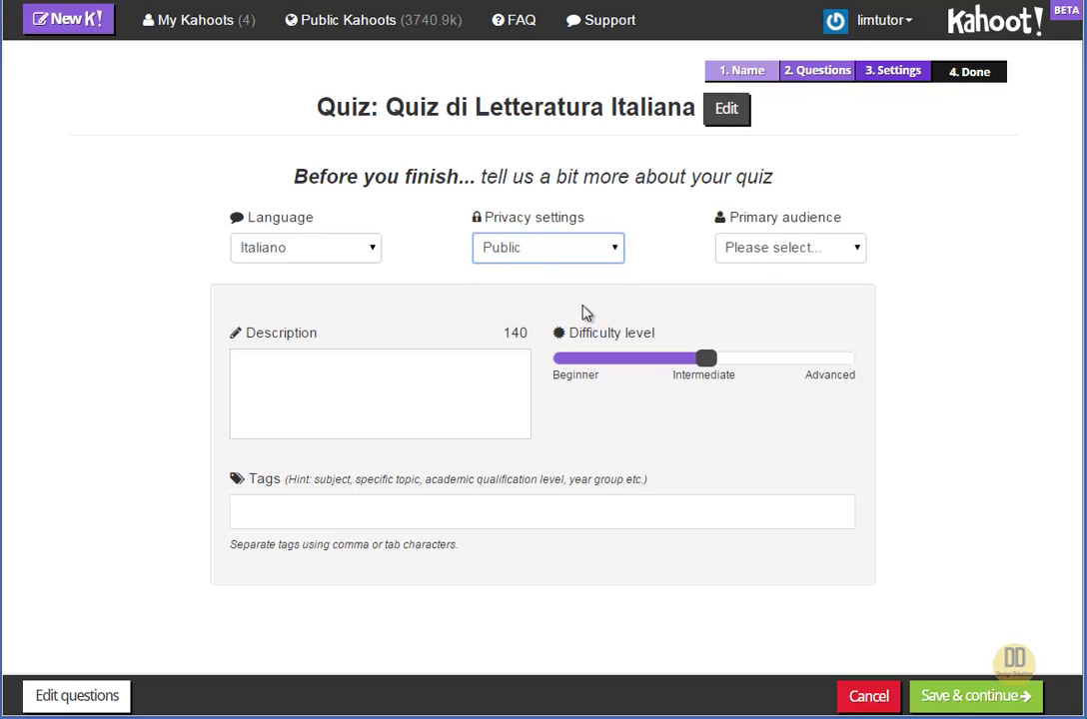
{"action": "left_click", "coordinate": [814, 259]}
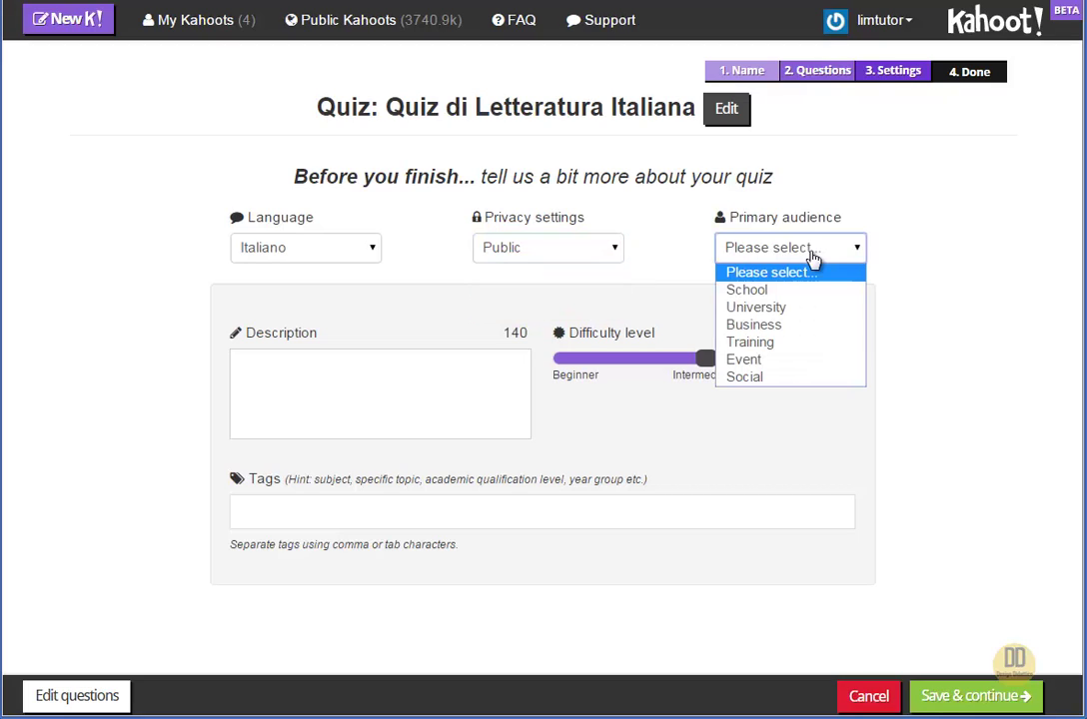
{"action": "left_click", "coordinate": [808, 291]}
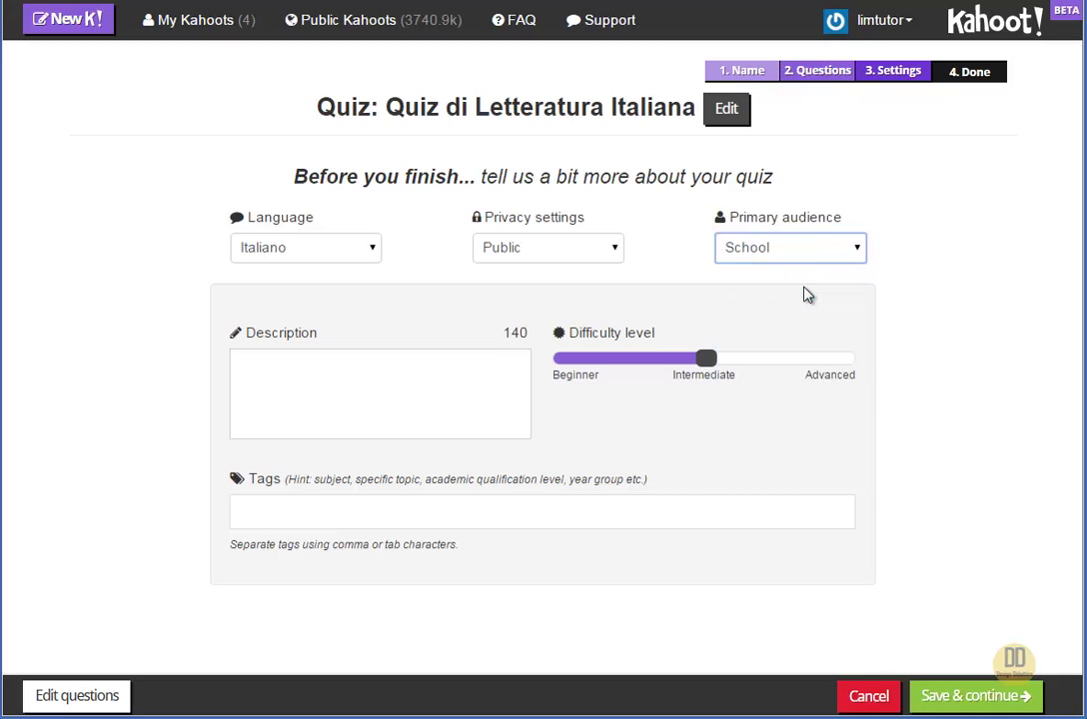
{"action": "left_click", "coordinate": [807, 260]}
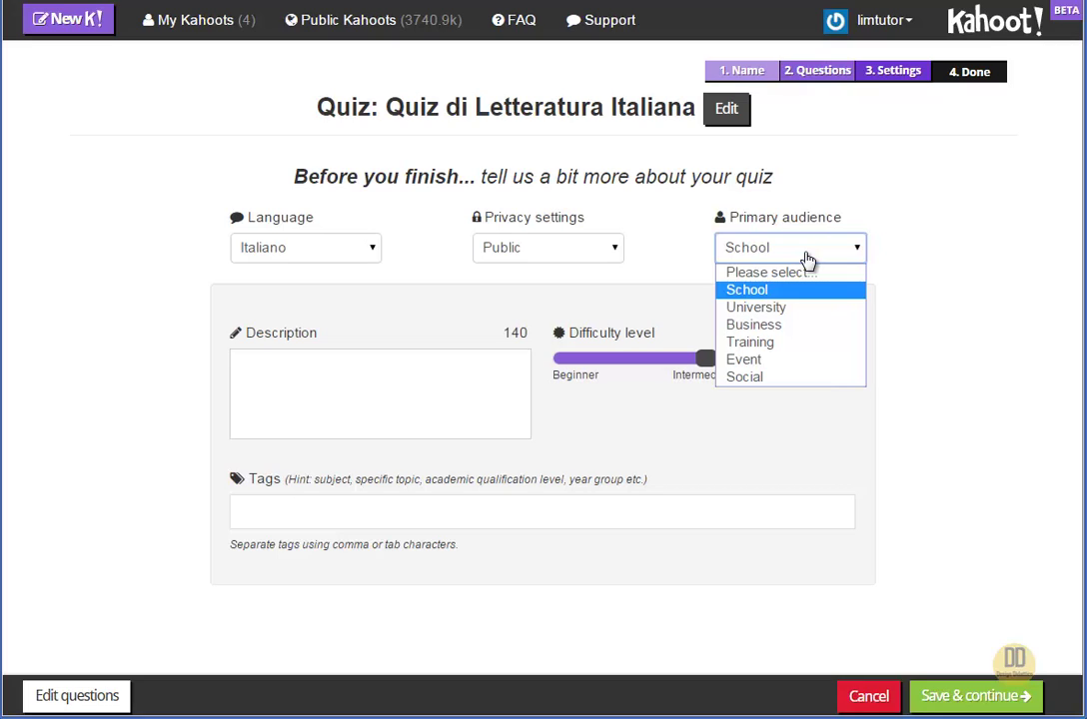
{"action": "left_click", "coordinate": [737, 289]}
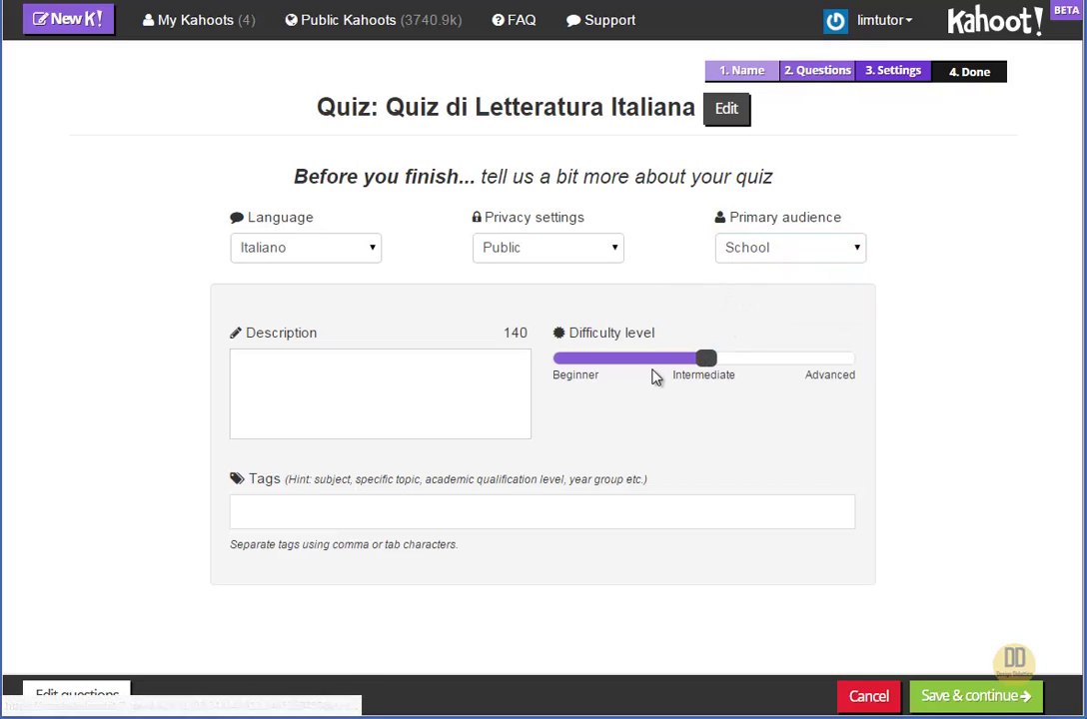
Enter 'letteratura, manzoni' in the quiz's Tags field and confirm them as tags
{"action": "left_click", "coordinate": [409, 399]}
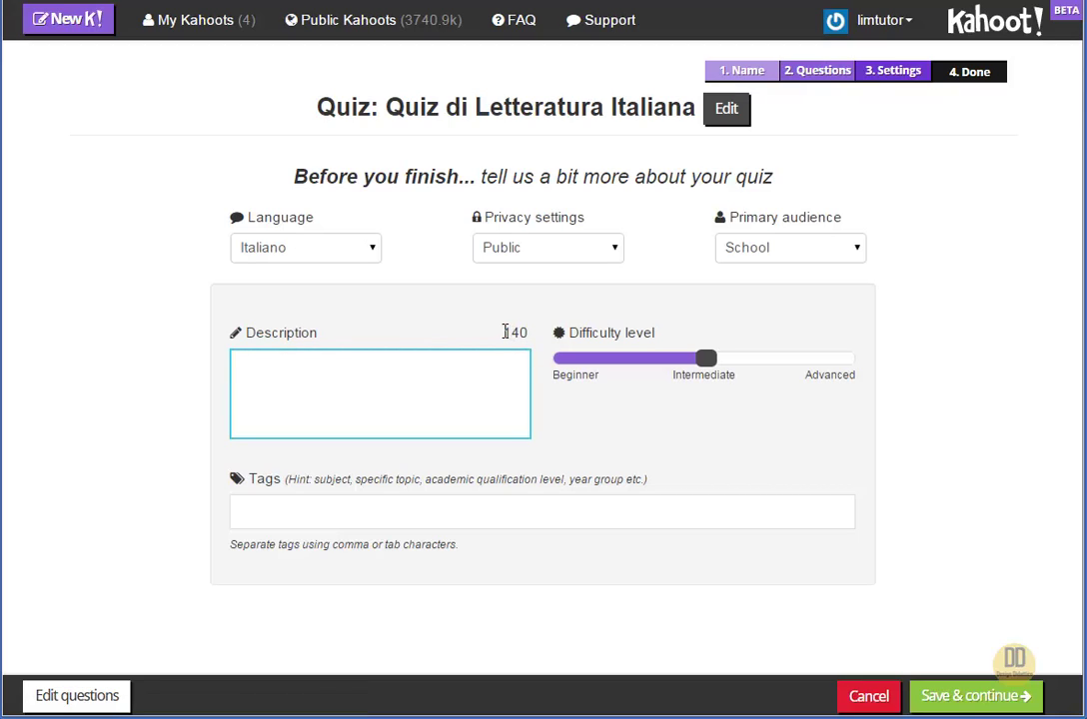
{"action": "double_click", "coordinate": [507, 332]}
{"action": "left_click", "coordinate": [530, 341]}
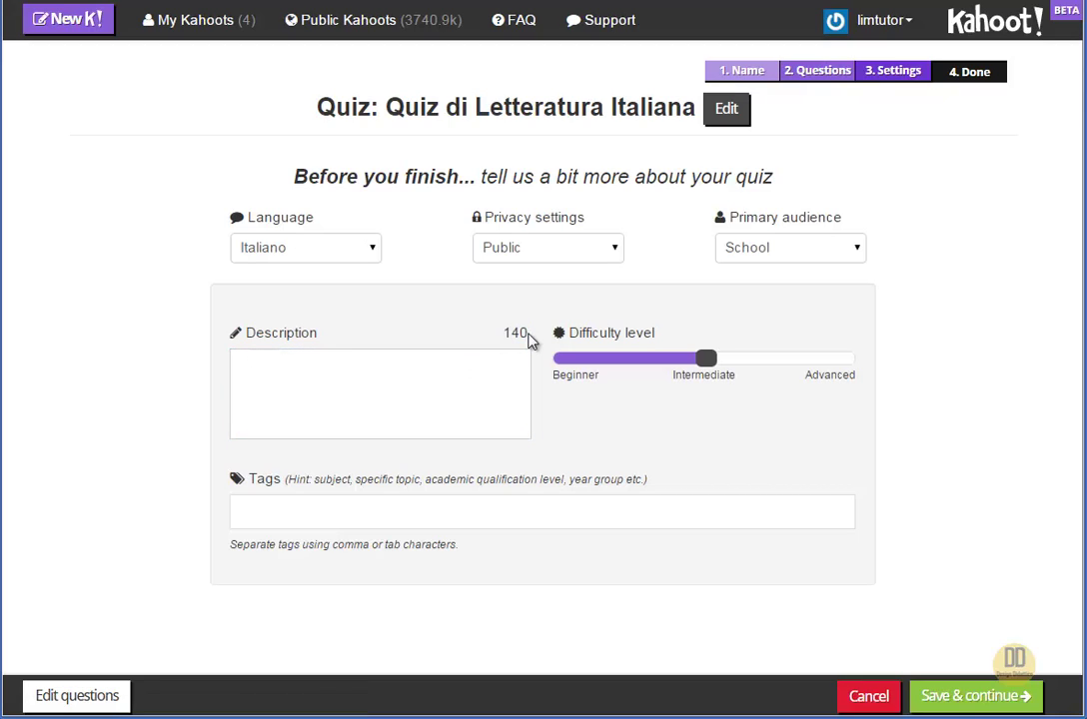
{"action": "left_click", "coordinate": [475, 519]}
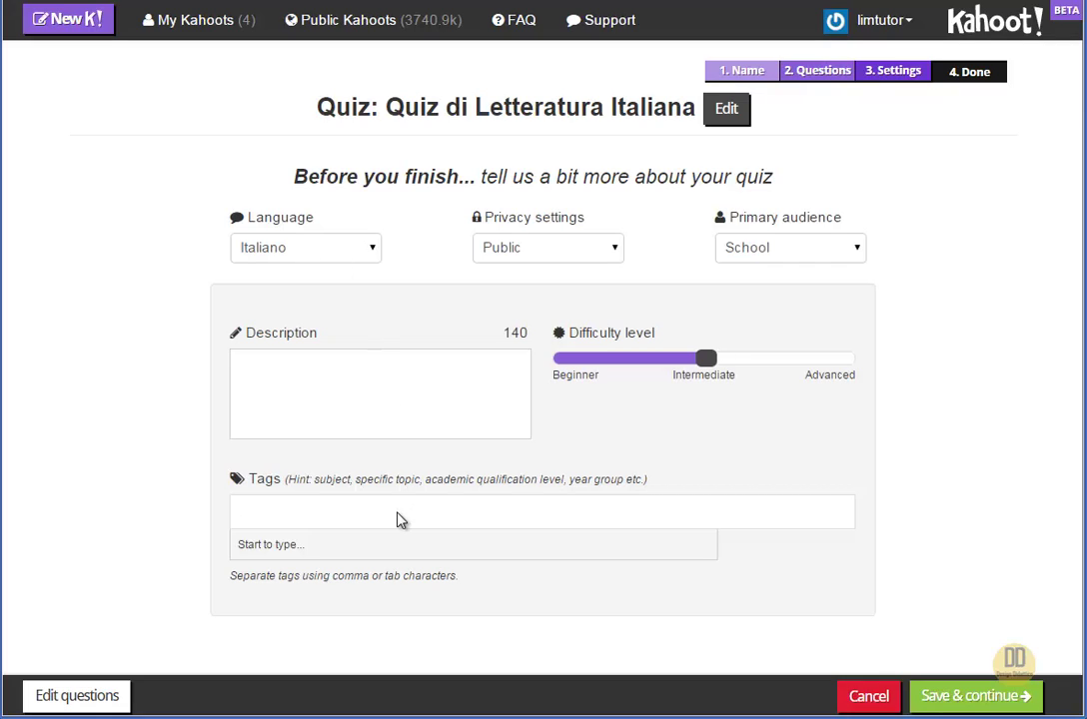
{"action": "type", "text": "lette"}
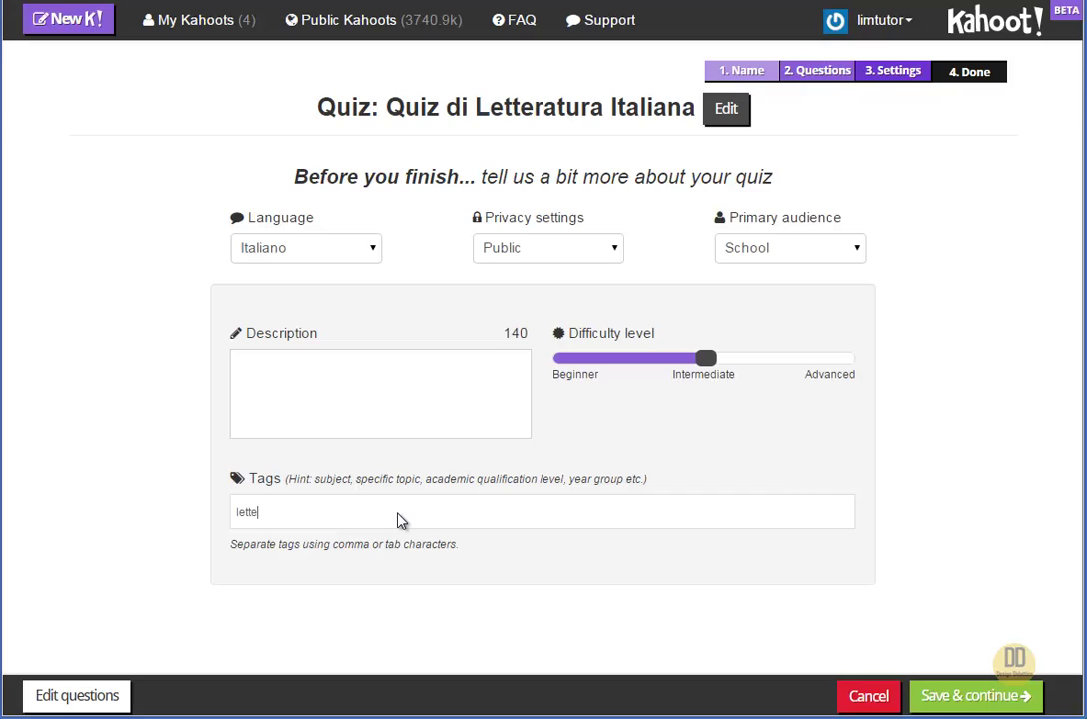
{"action": "type", "text": "ratura, "}
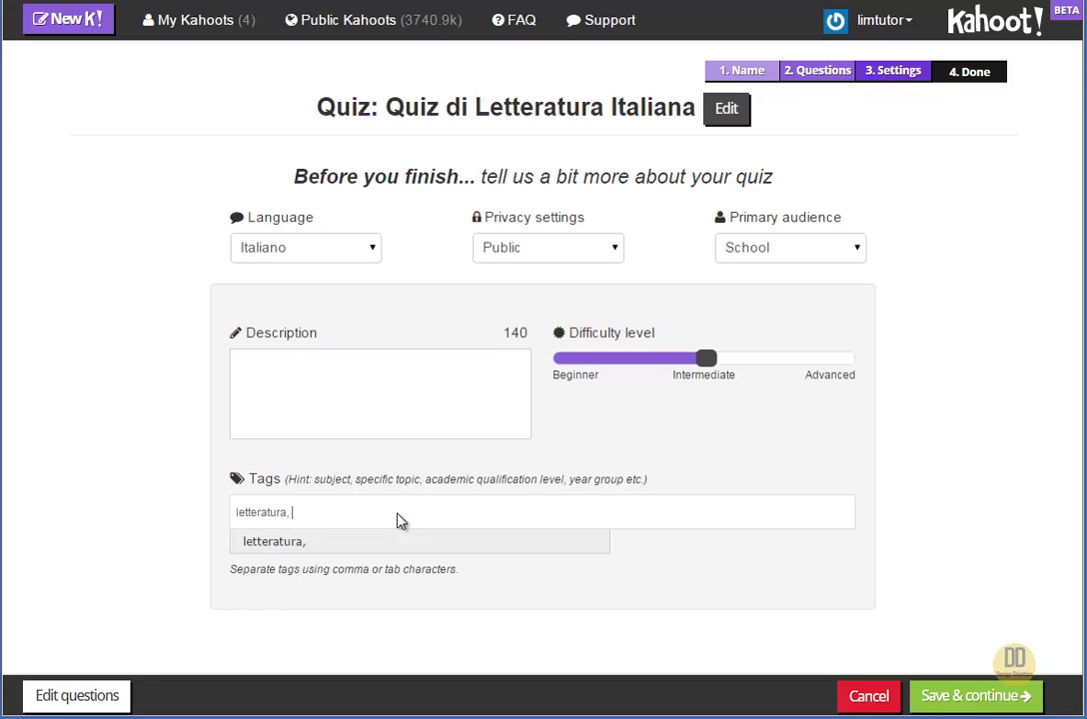
{"action": "type", "text": "manzoni"}
{"action": "key", "text": "Return"}
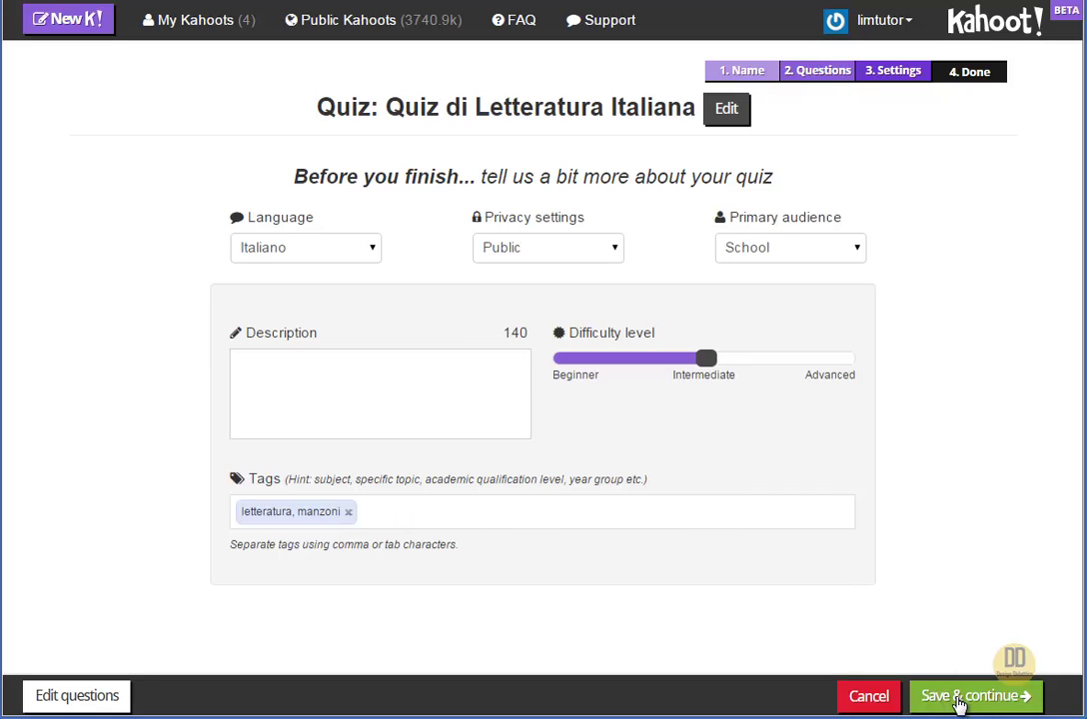
Save the settings, set the coloured quiz-blocks image as the cover, and mark the quiz Done
{"action": "left_click", "coordinate": [959, 699]}
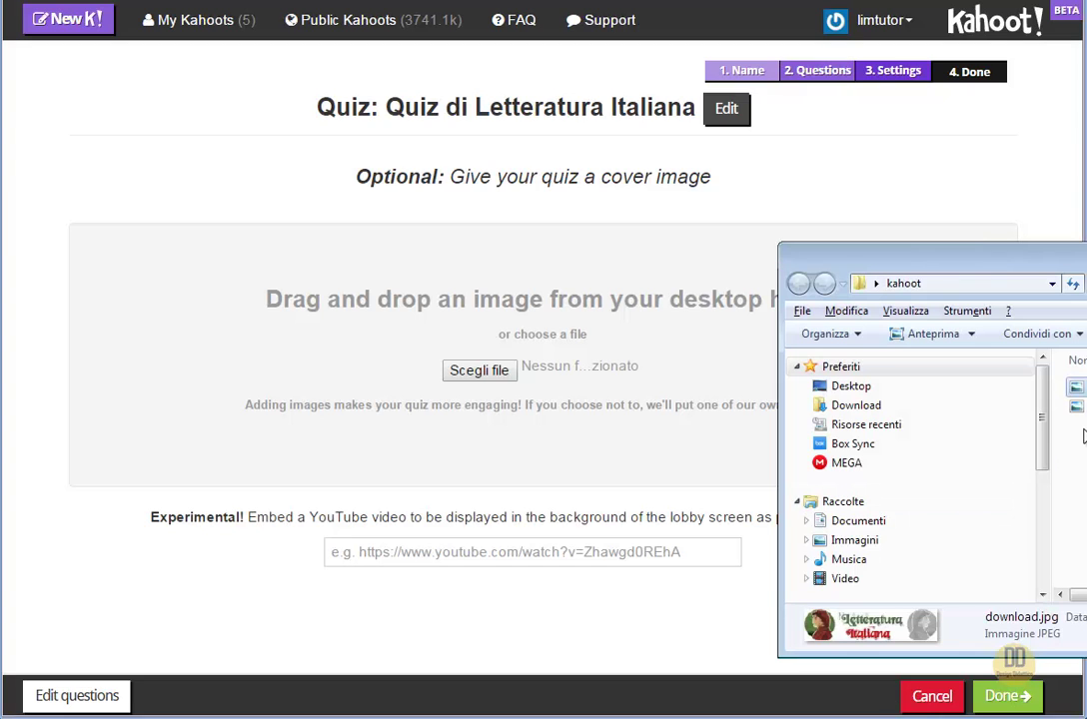
{"action": "left_click_drag", "start_coordinate": [1076, 406], "coordinate": [497, 359]}
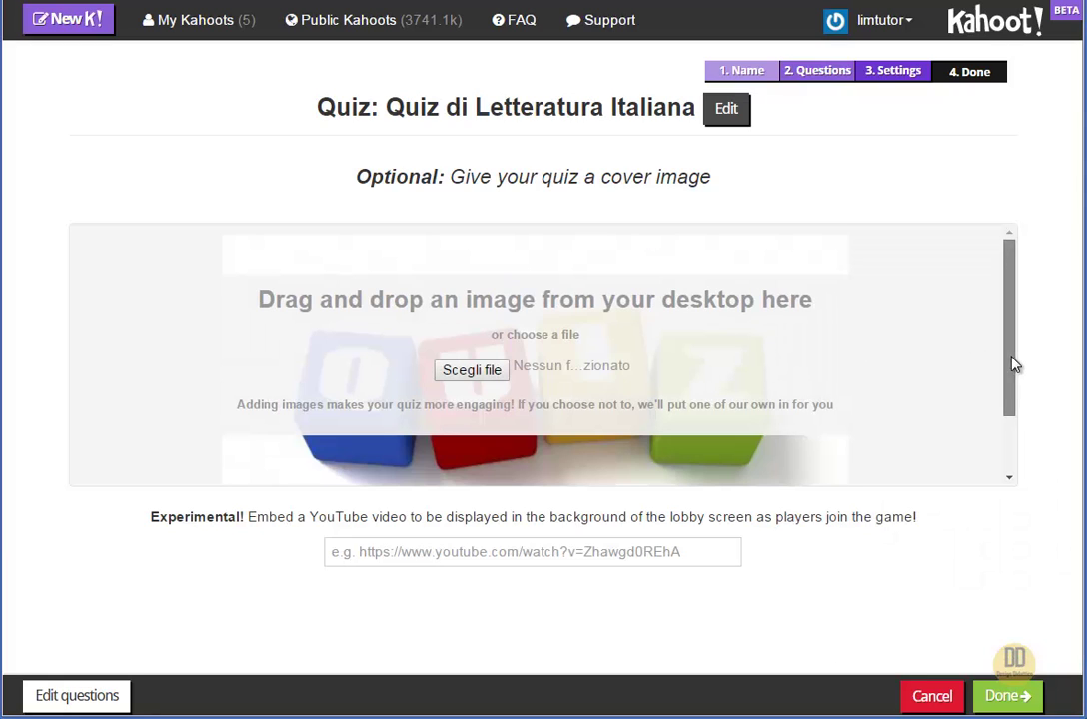
{"action": "left_click_drag", "start_coordinate": [1012, 364], "coordinate": [1002, 346]}
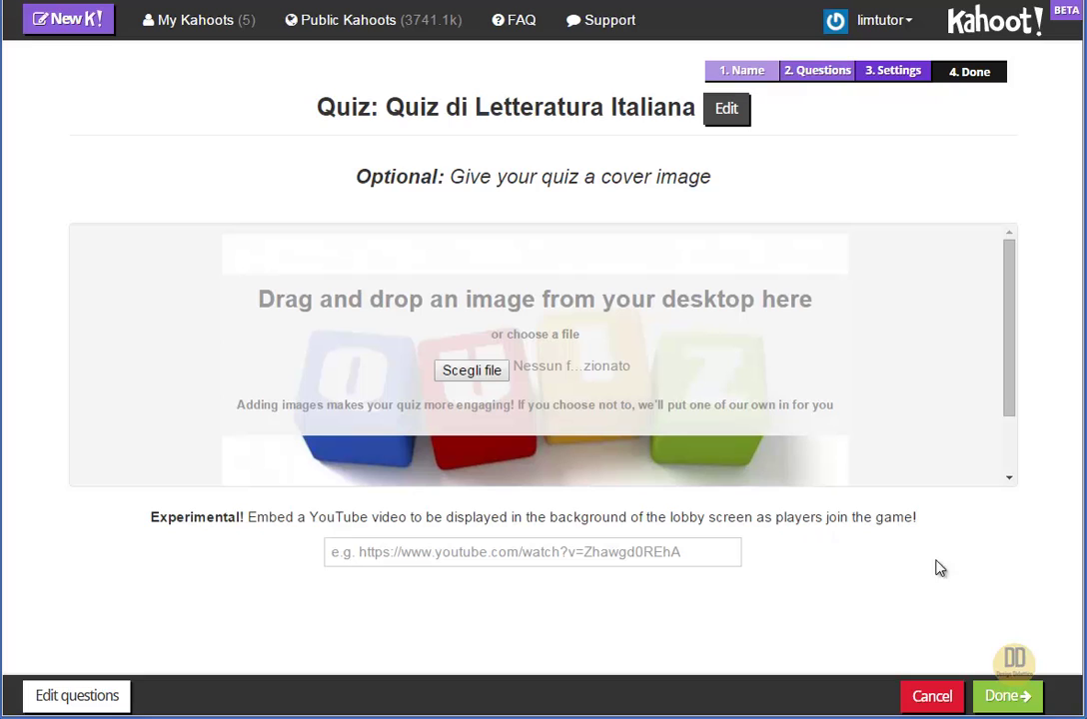
{"action": "left_click_drag", "start_coordinate": [1006, 408], "coordinate": [1008, 485]}
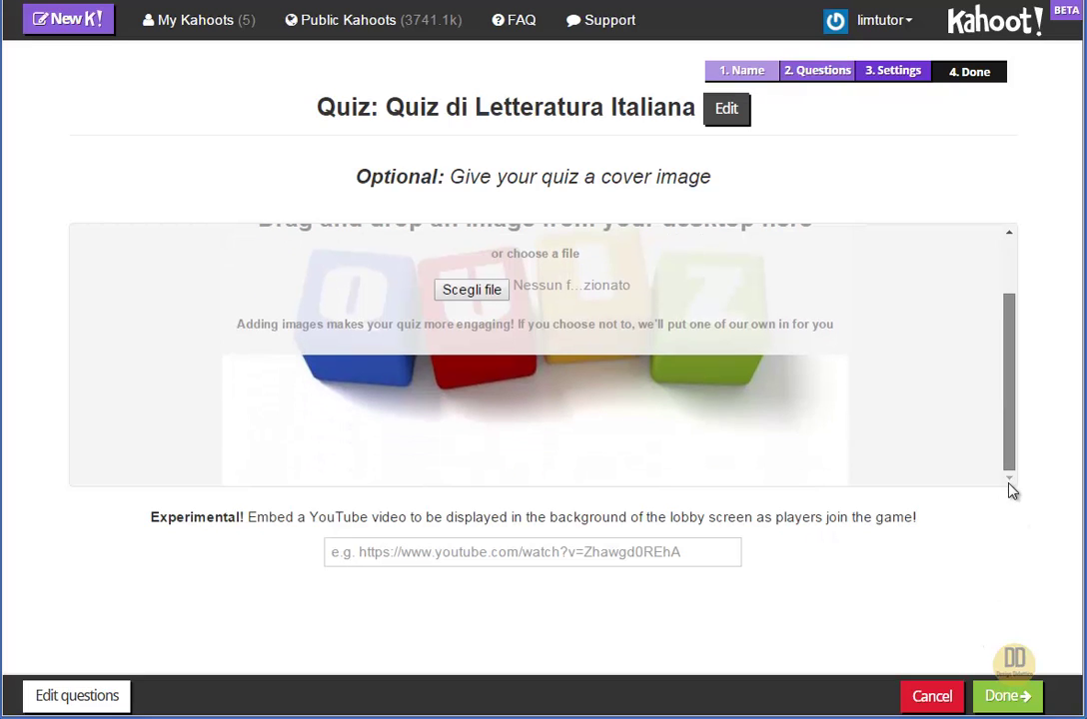
{"action": "left_click", "coordinate": [1017, 699]}
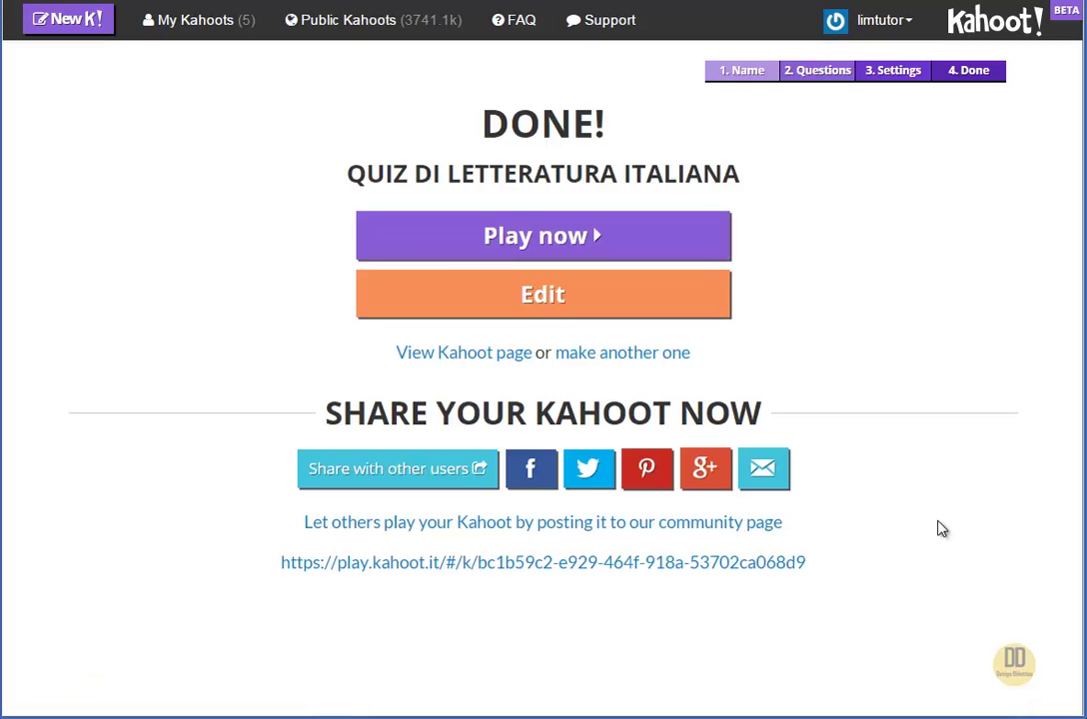